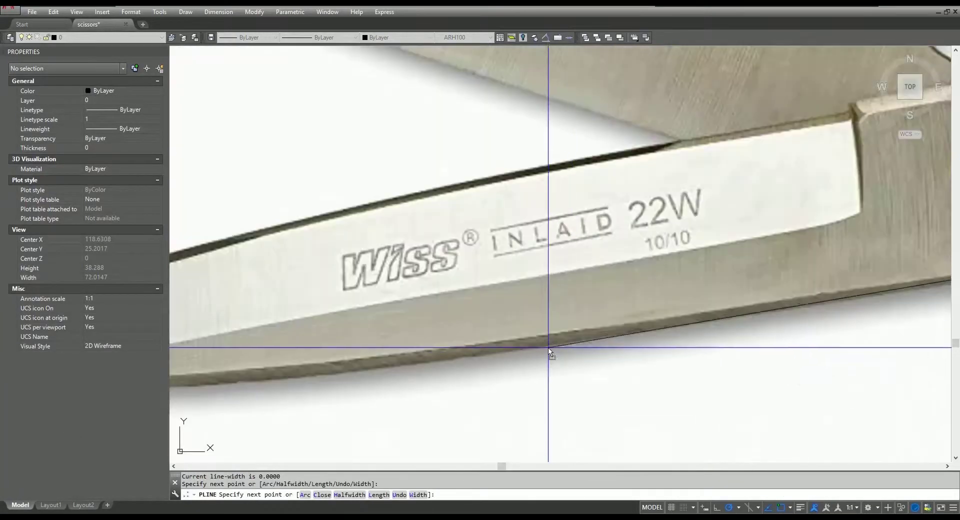
- Trace one scissor half from blade tip to handle ring with arc polyline segments over the photo
text(a)
key(Return)
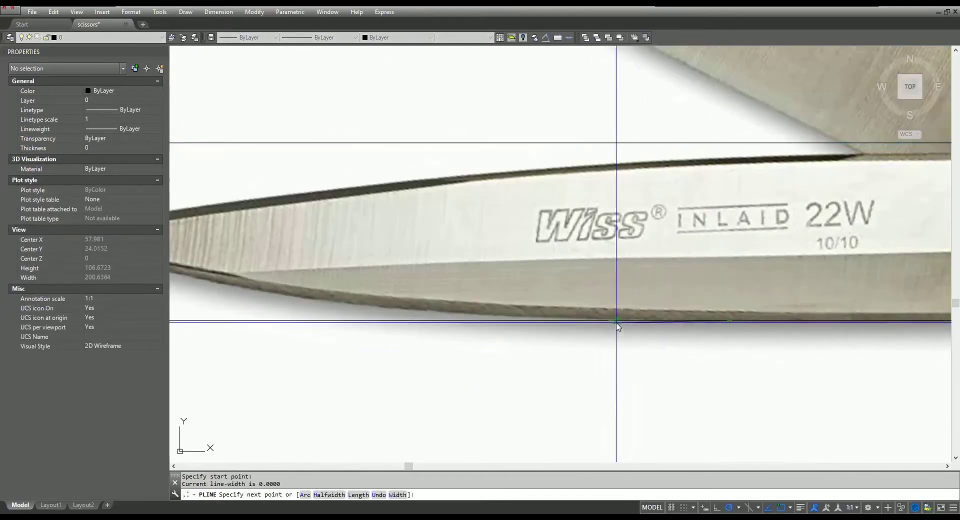
text(a)
key(Return)
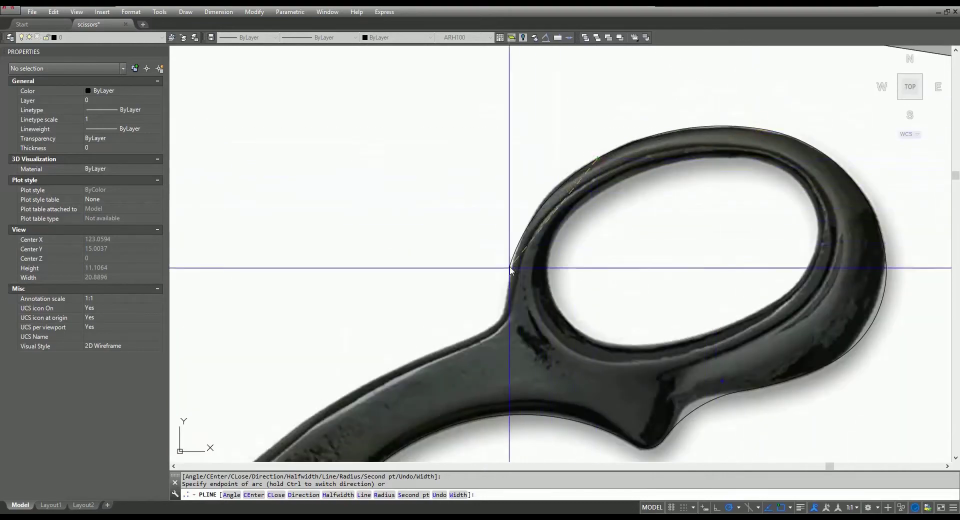
scroll(509, 266, up, 5)
scroll(620, 281, down, 5)
scroll(613, 280, up, 6)
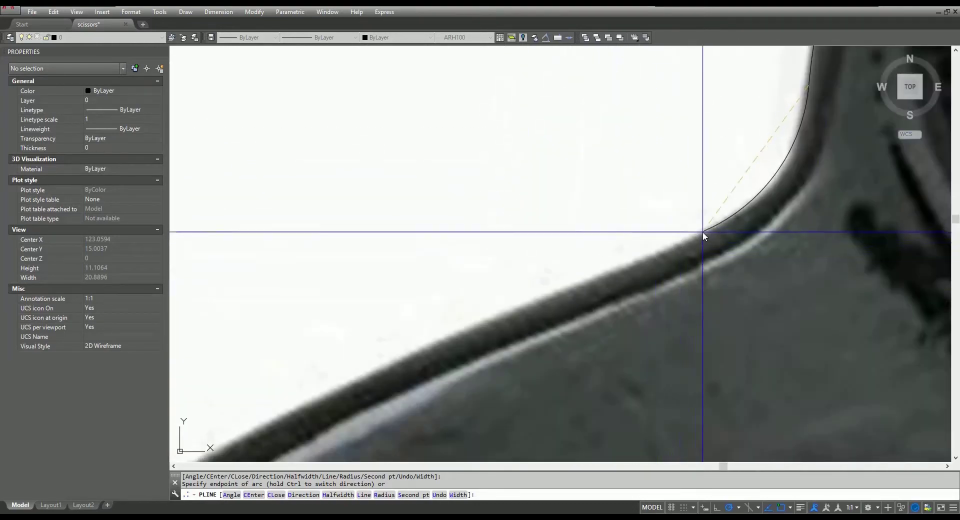
scroll(703, 232, down, 3)
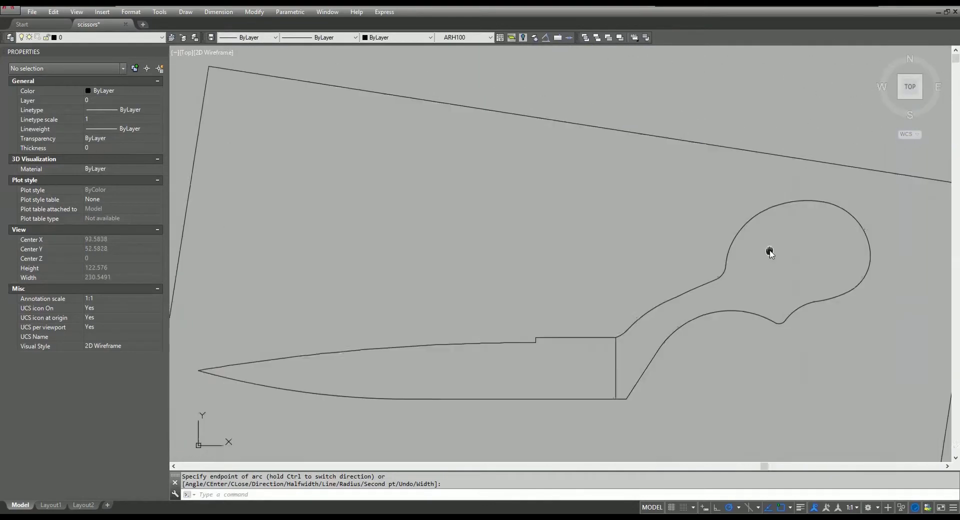
scroll(502, 336, down, 1)
scroll(606, 350, up, 1)
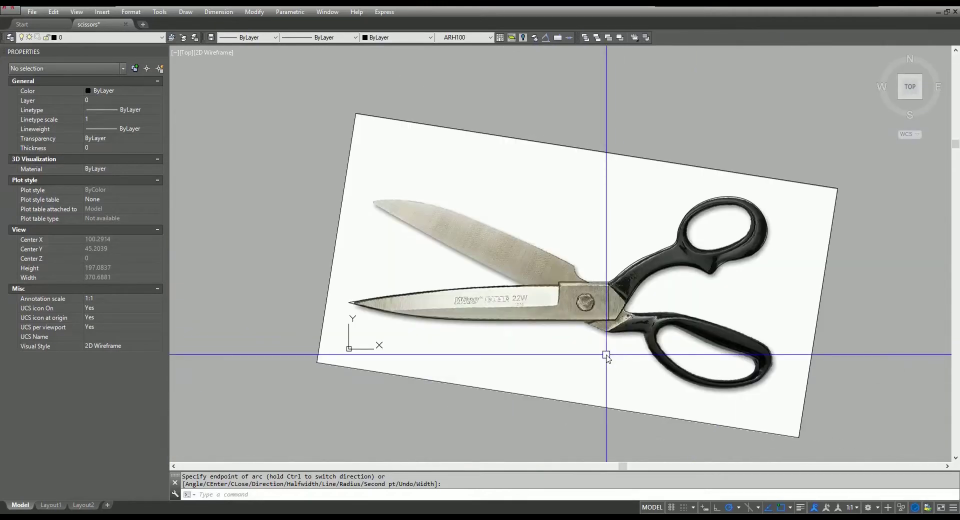
- Start a new polyline at the blade notch and trace the blade edge with arc and line segments
scroll(606, 355, up, 5)
scroll(613, 372, down, 3)
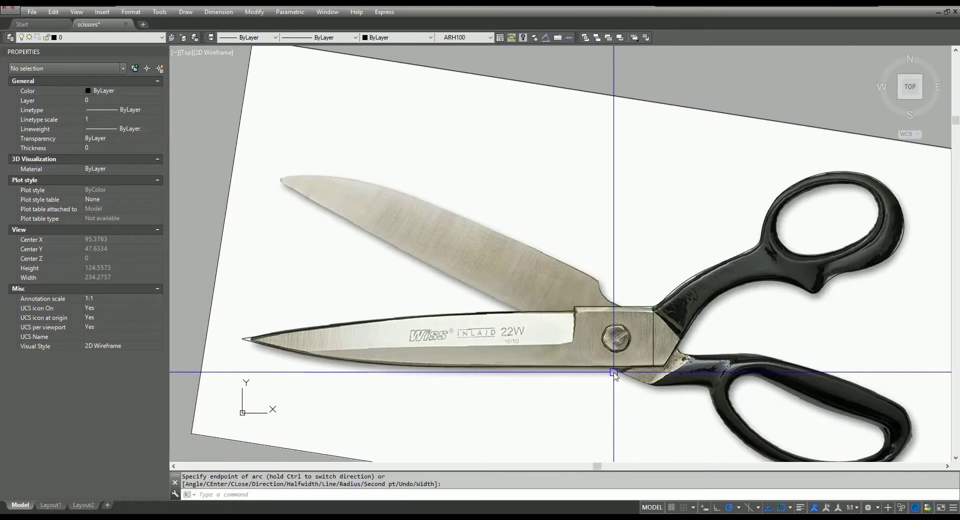
key(Return)
click(597, 281)
scroll(574, 277, up, 2)
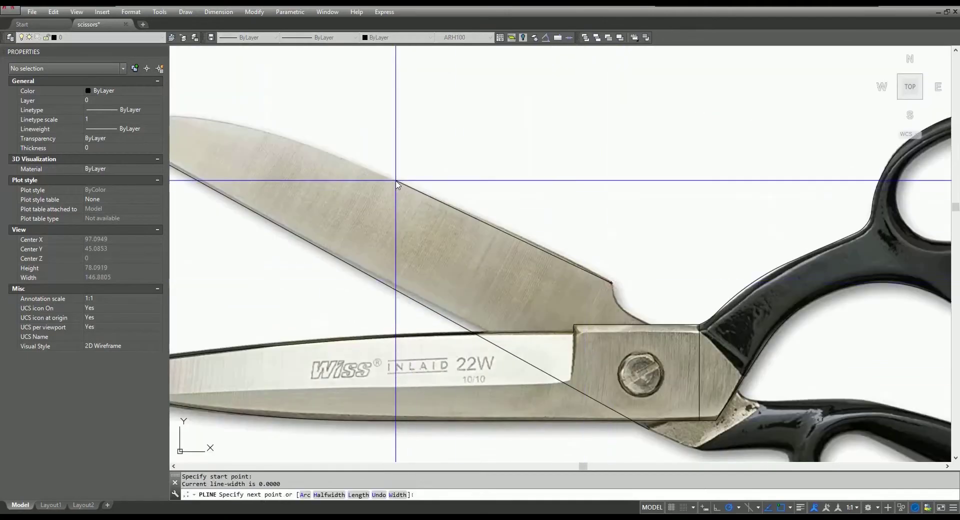
text(a)
key(Return)
middle_drag(318, 151, 554, 215)
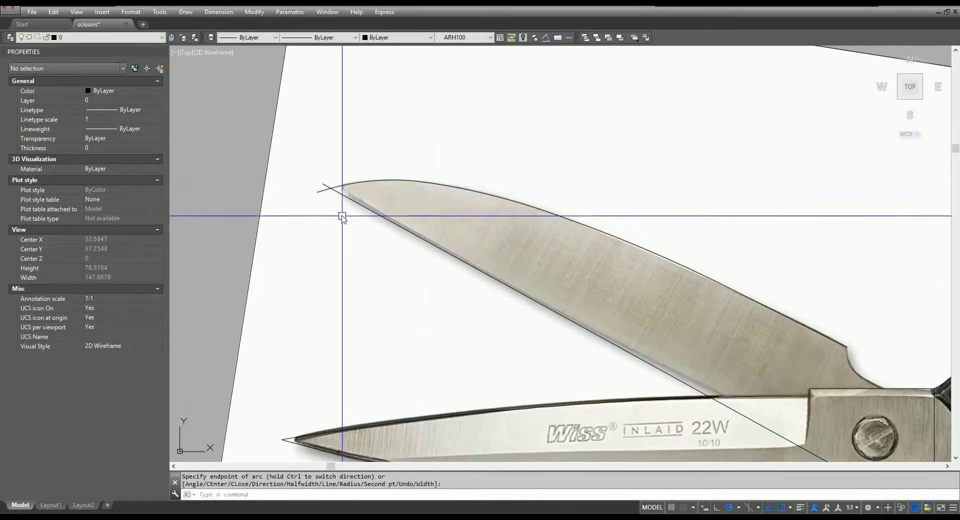
scroll(342, 216, down, 3)
scroll(522, 180, up, 4)
click(593, 298)
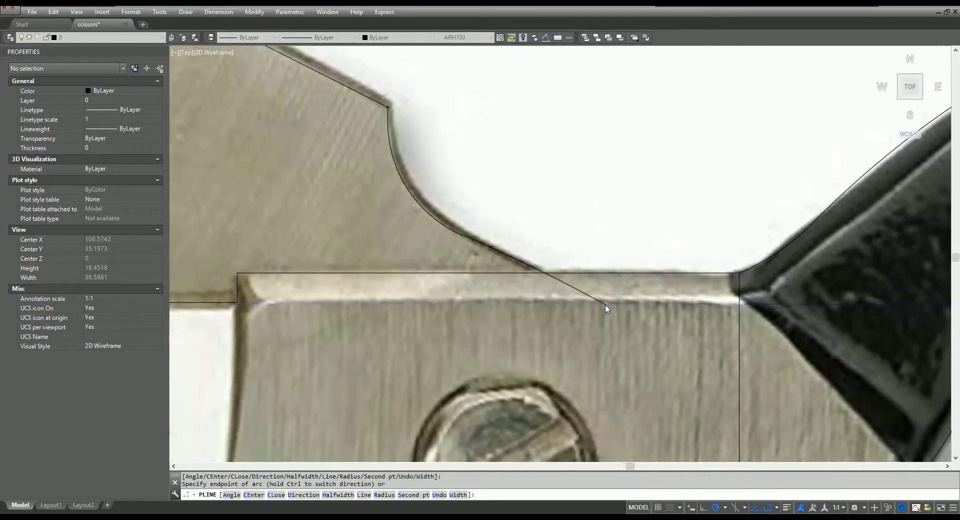
scroll(610, 315, down, 3)
text(l)
key(Return)
scroll(626, 338, up, 3)
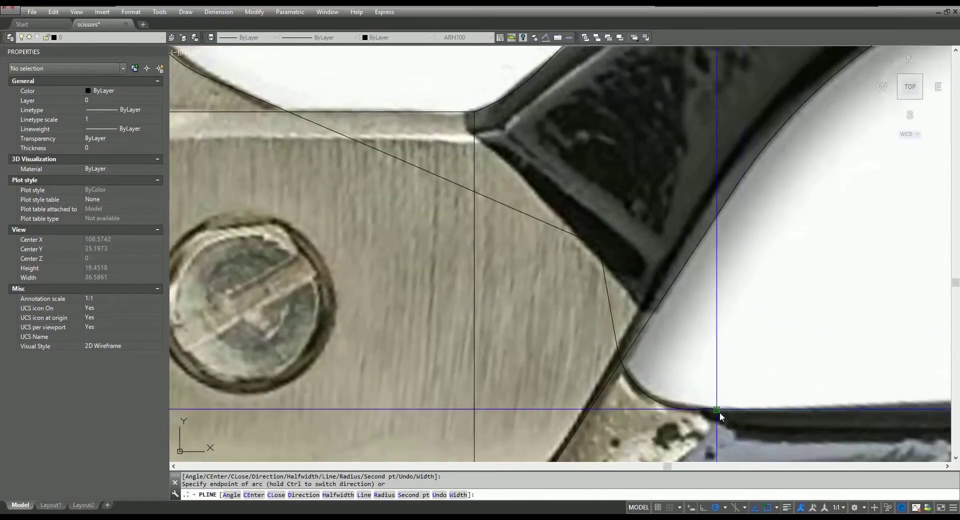
- Continue the outline around the lower handle loop and finish the polyline
middle_drag(719, 412, 559, 374)
middle_drag(857, 414, 733, 349)
click(785, 371)
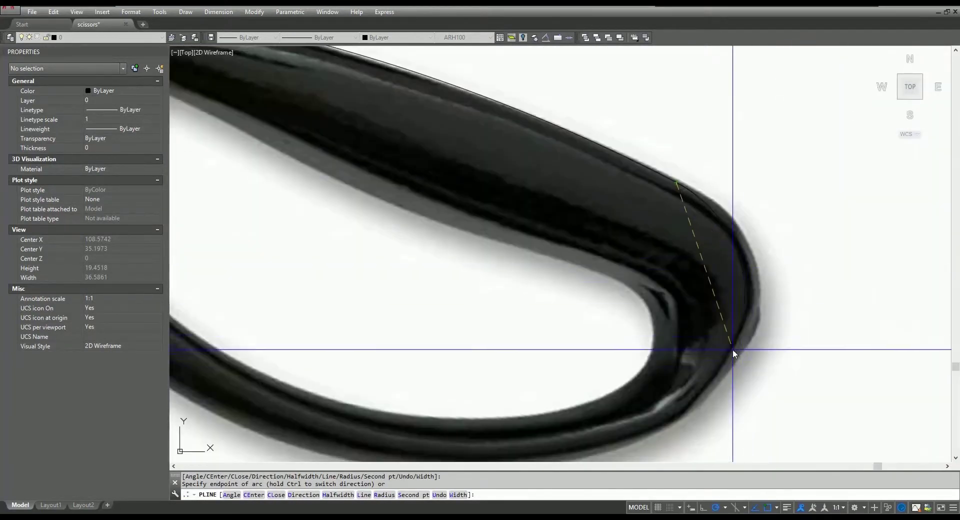
scroll(705, 406, up, 5)
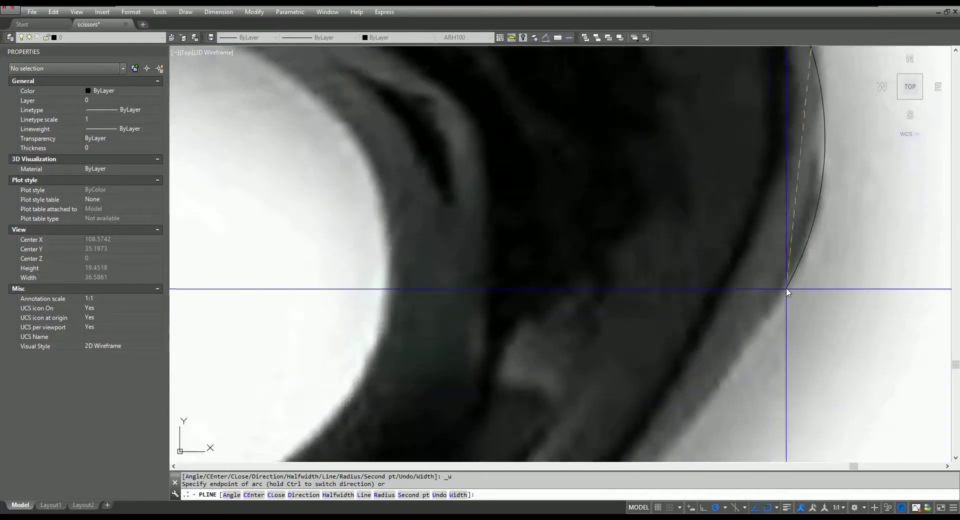
scroll(784, 289, down, 4)
scroll(647, 283, up, 2)
scroll(625, 244, up, 3)
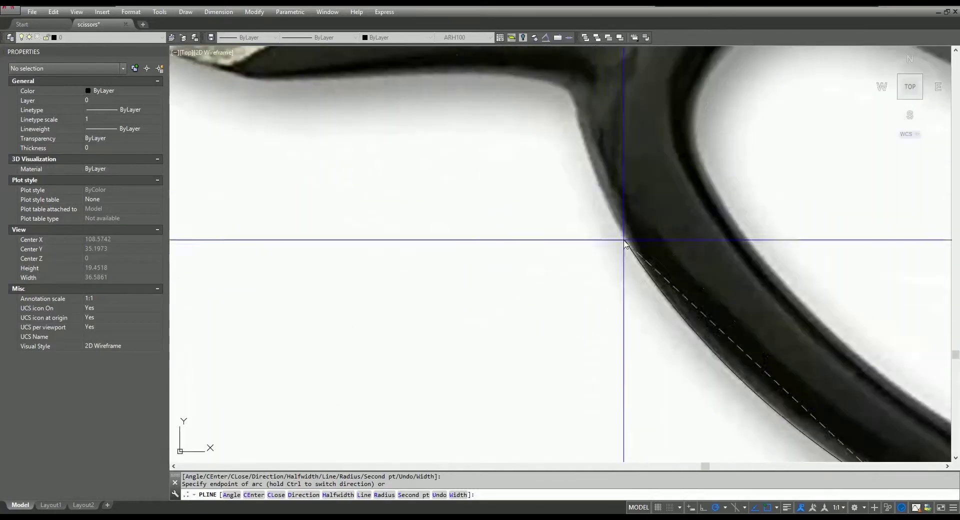
scroll(615, 215, up, 2)
scroll(769, 200, down, 2)
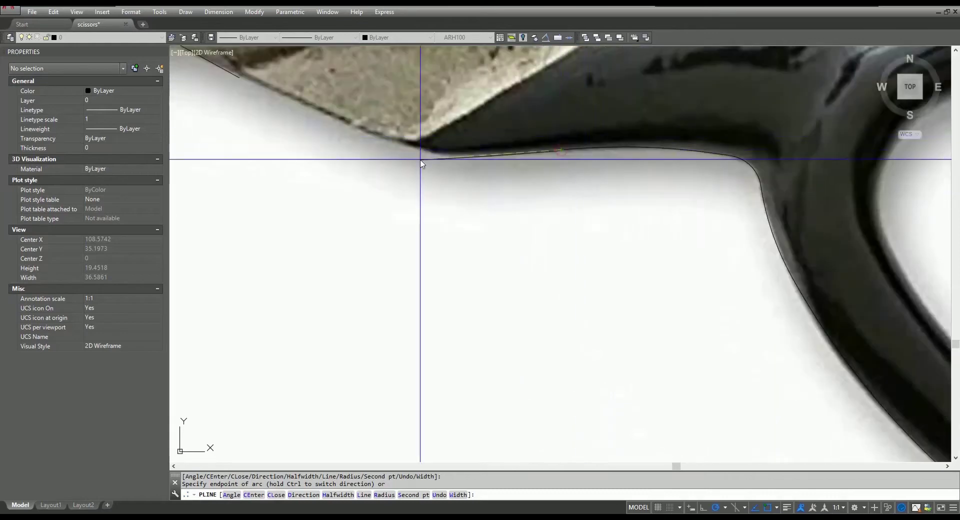
scroll(400, 146, up, 2)
key(Return)
key(Return)
scroll(602, 300, down, 10)
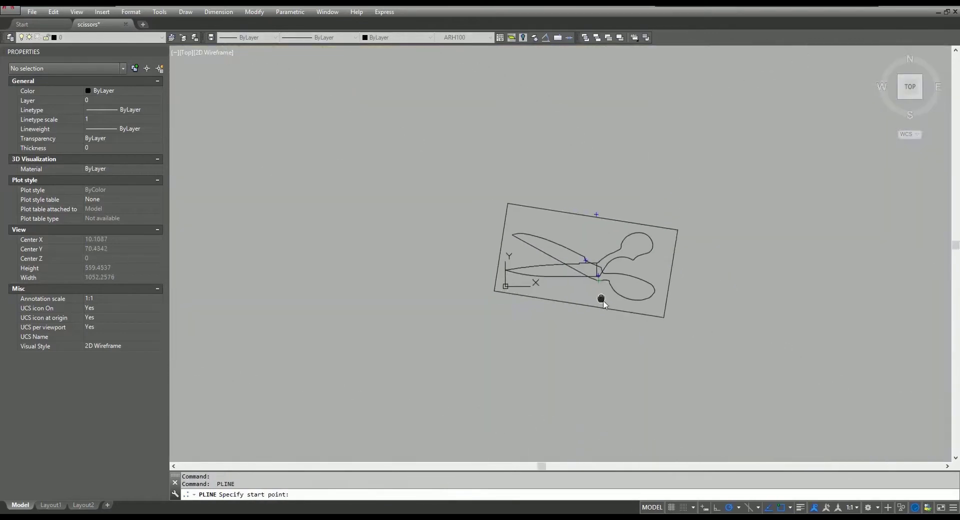
scroll(660, 270, up, 3)
- Trim the overlapping lines around the pivot with TRIM
key(Escape)
scroll(597, 247, up, 4)
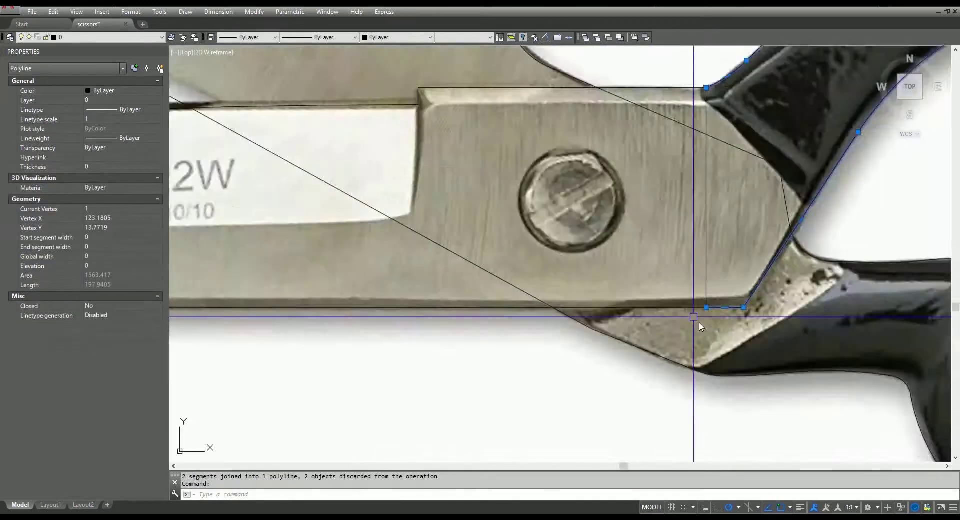
text(tr)
key(Return)
scroll(701, 226, up, 2)
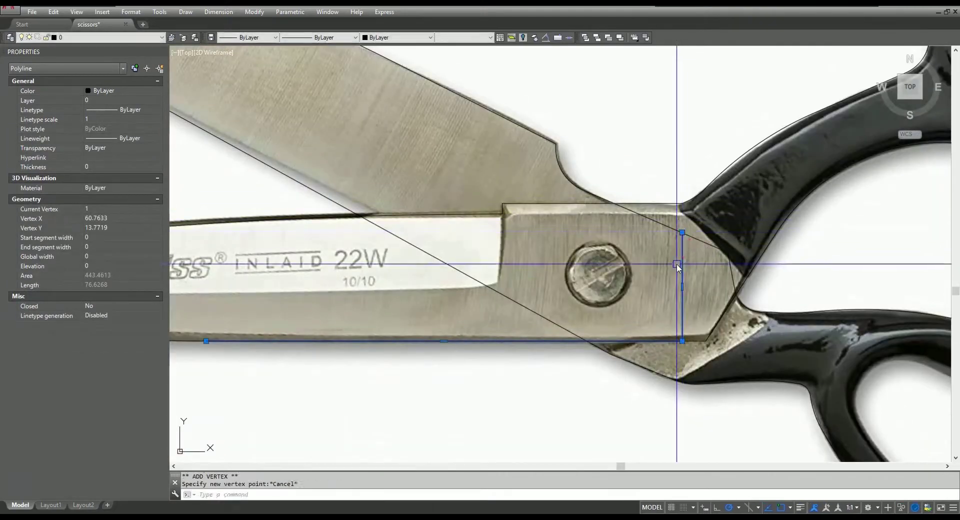
key(Escape)
scroll(561, 263, down, 3)
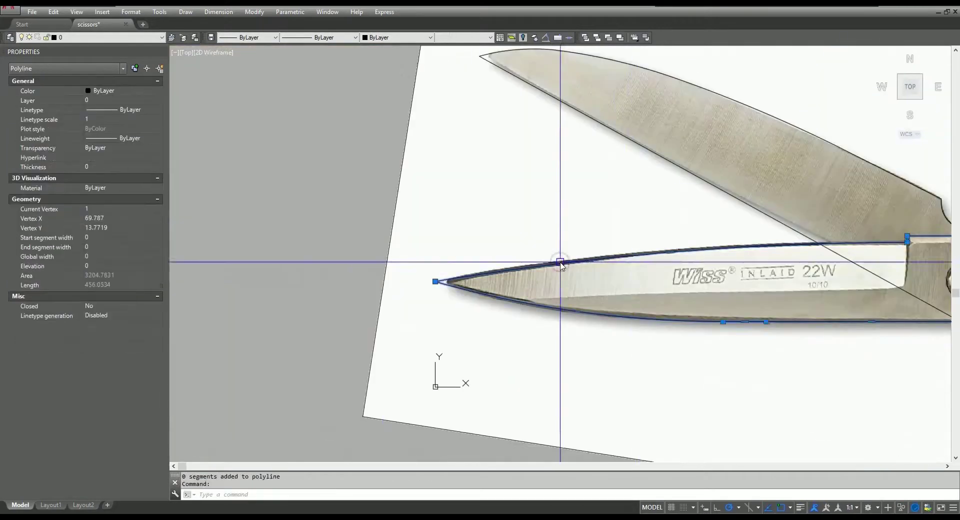
scroll(754, 203, down, 3)
scroll(729, 294, down, 2)
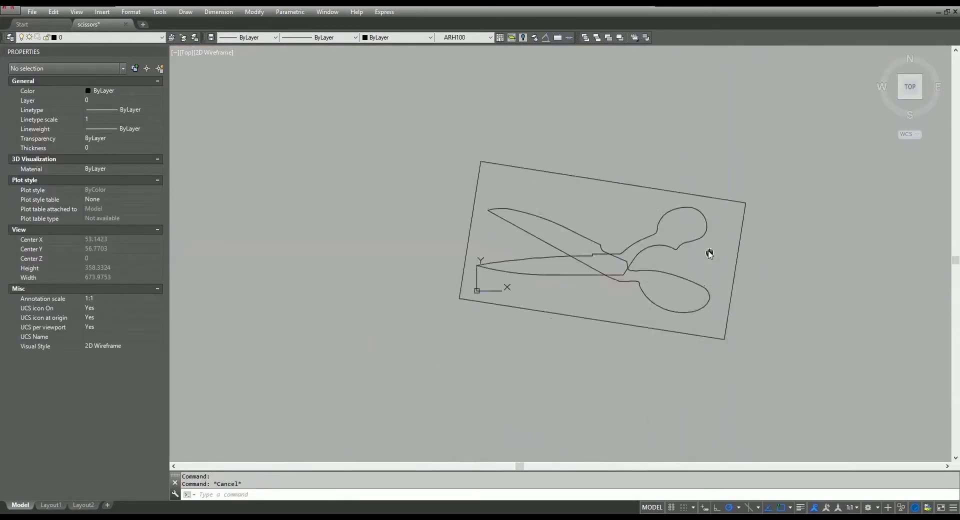
scroll(707, 253, up, 3)
- Trace the handle ring with an arc-mode polyline along its inner edge
scroll(689, 219, up, 7)
text(pl)
key(Return)
click(712, 278)
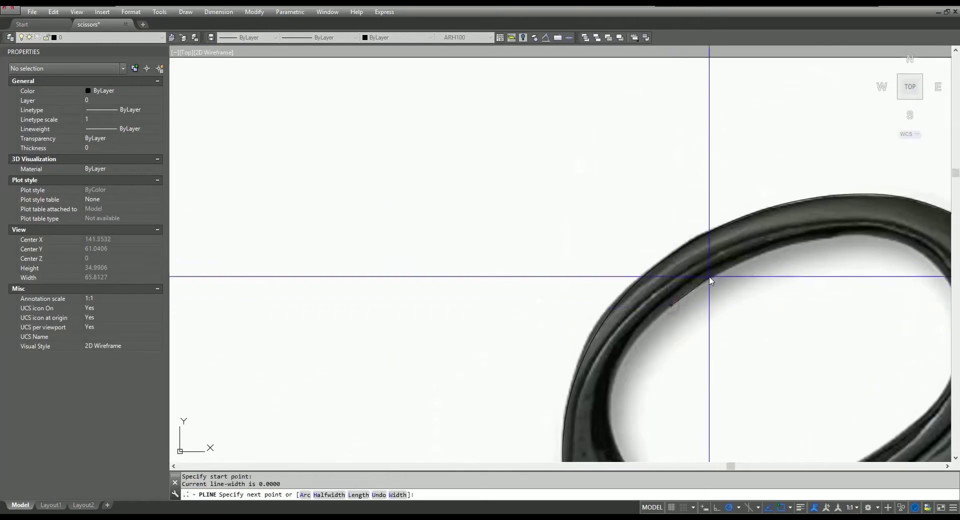
text(a)
key(Return)
mouse_move(711, 279)
middle_down()
mouse_move(575, 189)
mouse_move(565, 94)
middle_up()
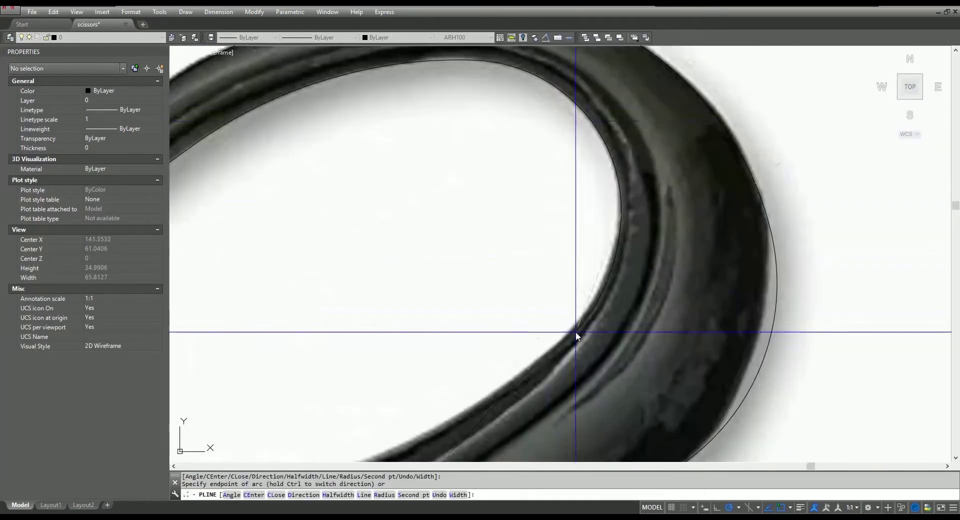
middle_drag(380, 306, 627, 305)
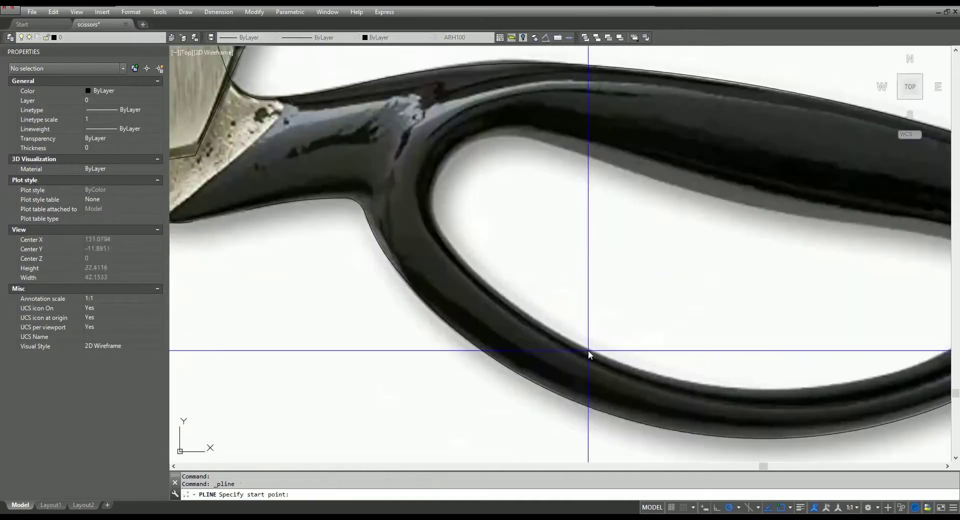
click(581, 332)
click(459, 210)
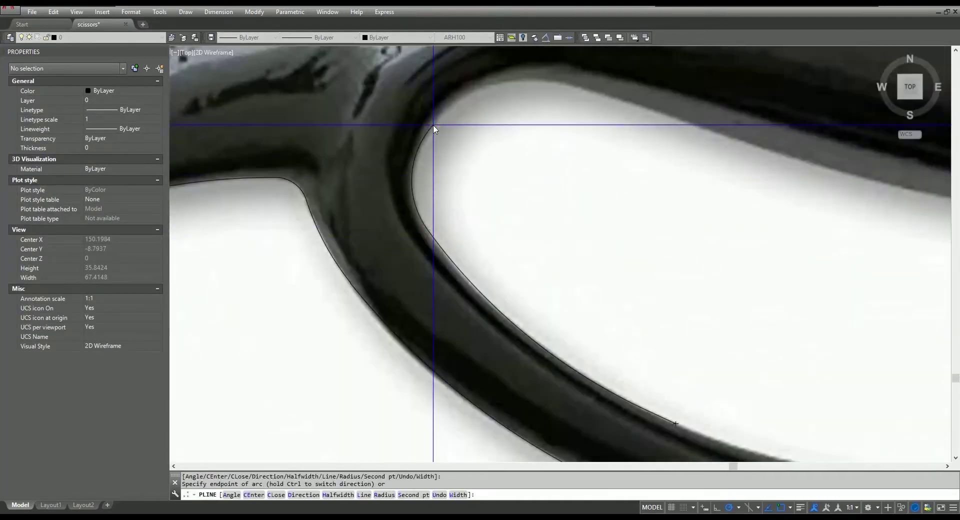
scroll(453, 200, up, 5)
middle_drag(861, 289, 785, 183)
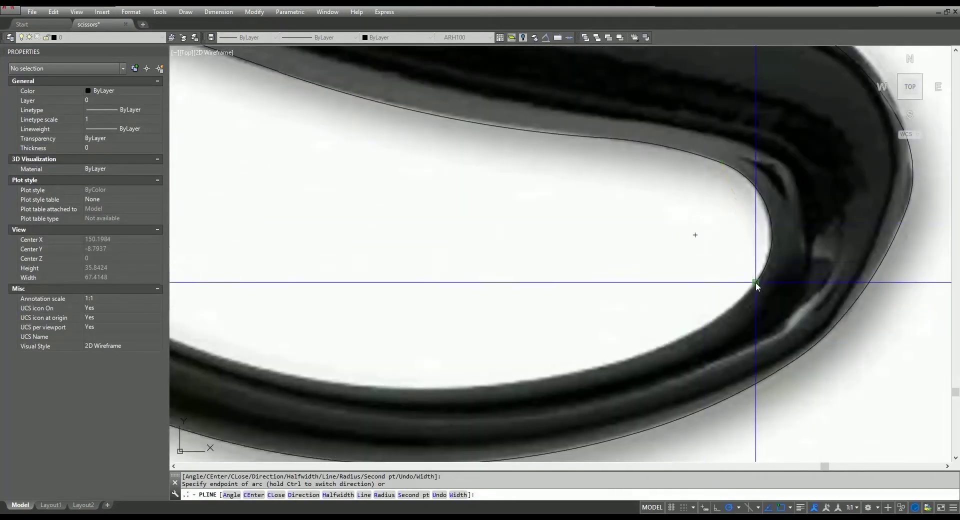
- Move the finished scissor outline 200 units down below the reference photo
scroll(675, 345, down, 5)
click(578, 285)
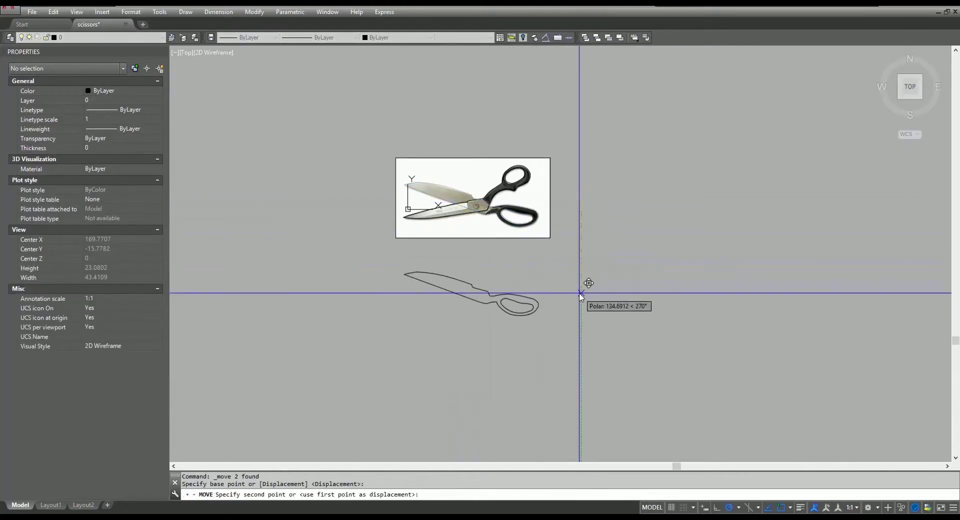
text(200)
key(Return)
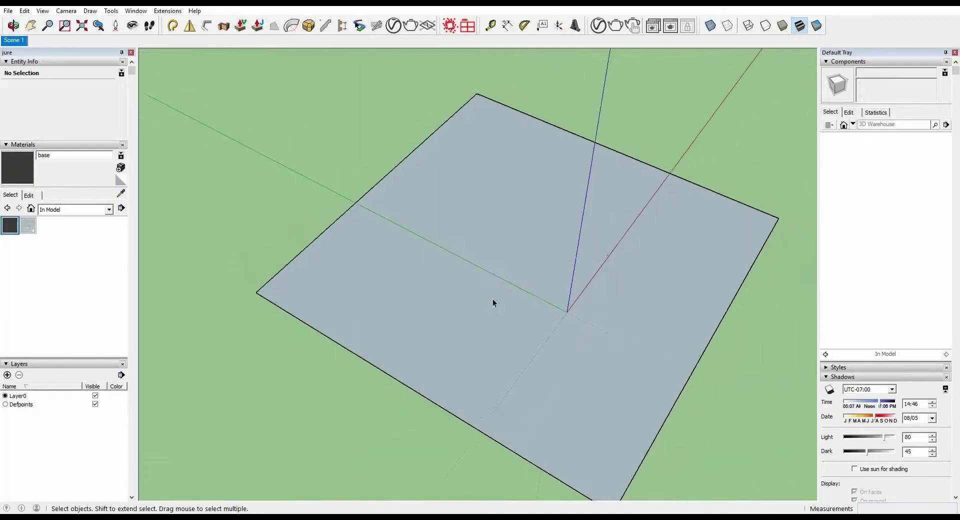
- Import scissors.dwg and place it at the origin
click(8, 12)
click(60, 140)
double_click(189, 105)
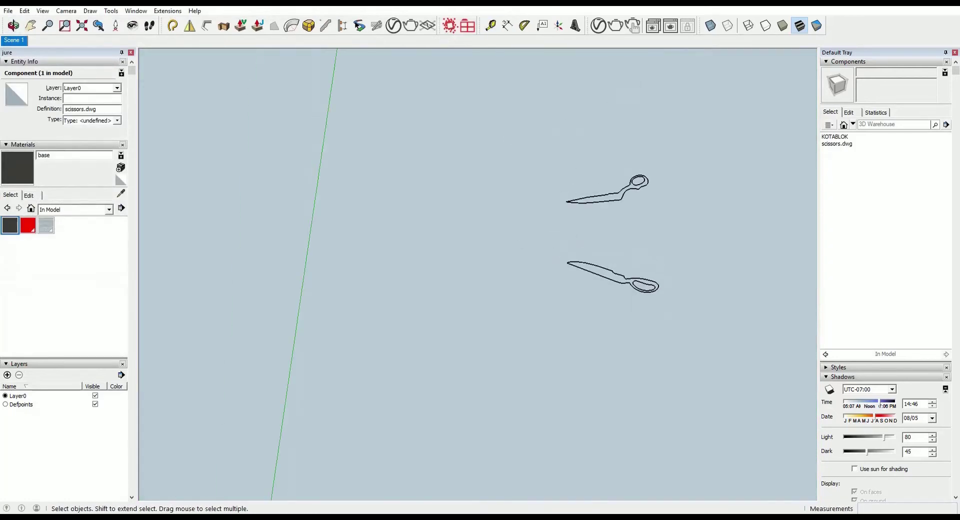
click(465, 278)
- Import the scissors reference photo from the pic folder
key(alt+f)
key(i)
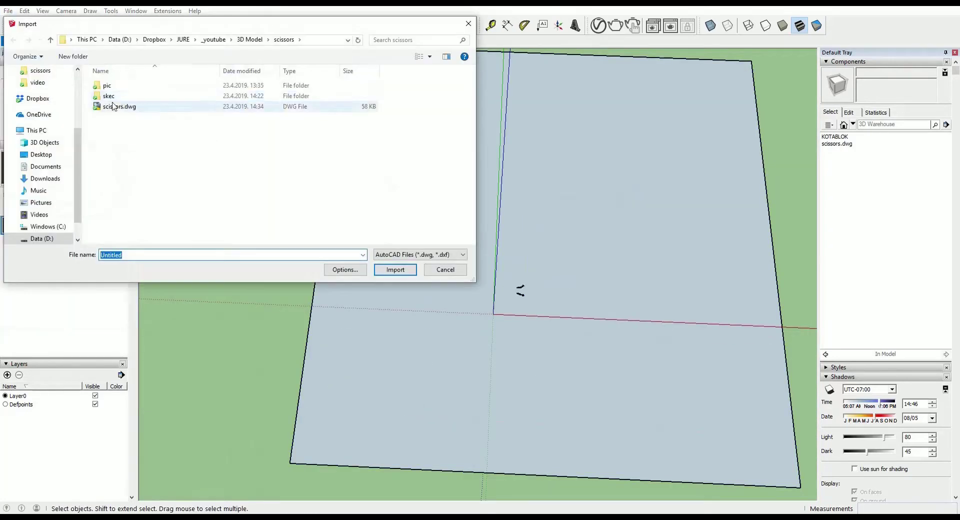
click(456, 317)
double_click(103, 92)
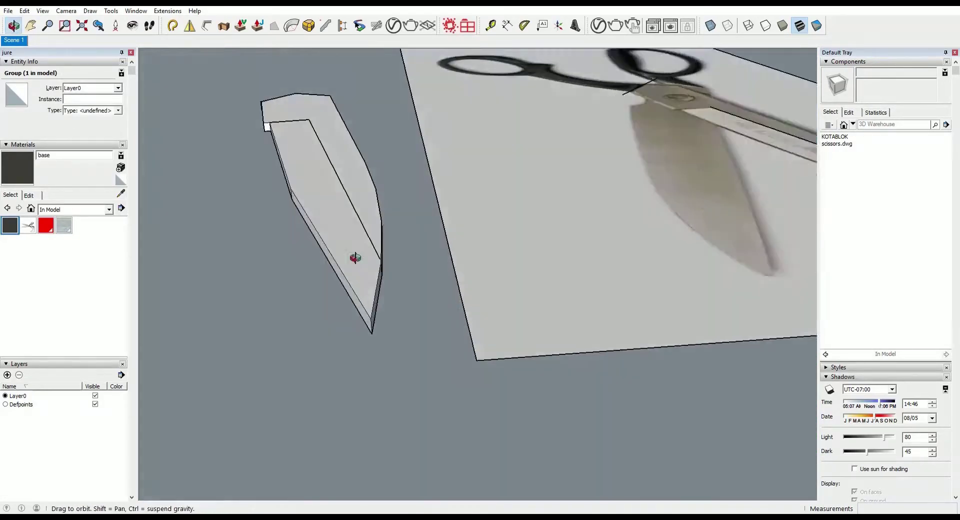
- Select the lower blade outline edges and complete an arc along the blade edge
click(288, 219)
shift+click(293, 226)
middle_drag(292, 227, 456, 239)
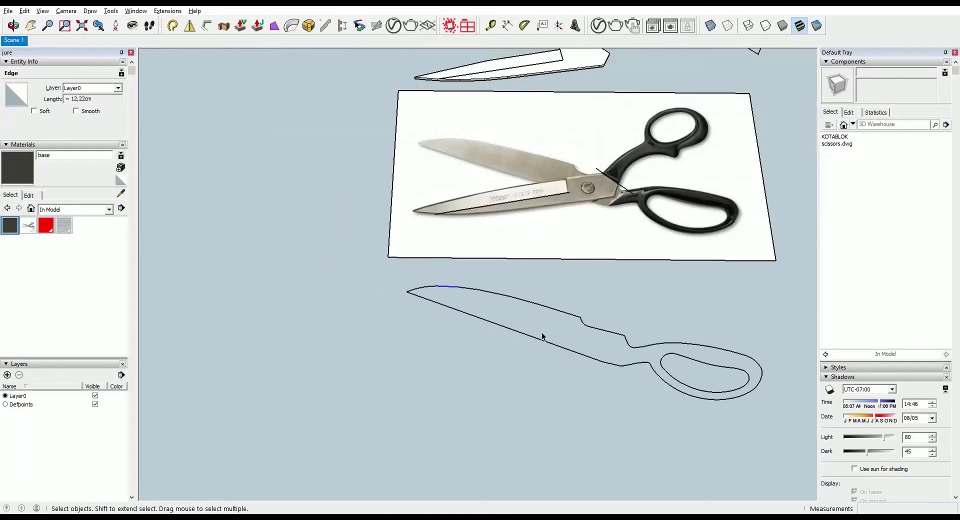
click(701, 360)
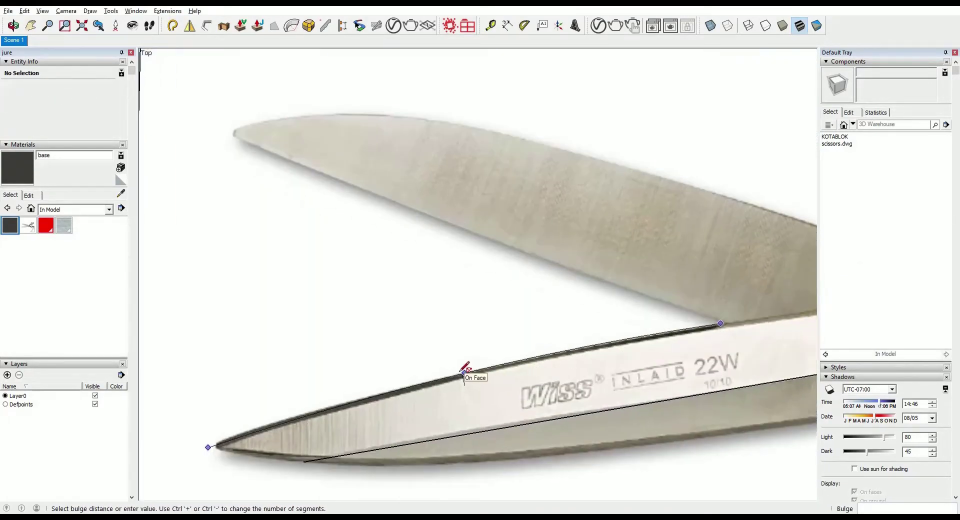
click(609, 345)
key(m)
scroll(600, 165, up, 5)
scroll(566, 219, up, 3)
- Select an upper blade edge and orbit to see the blade's thickness
key(space)
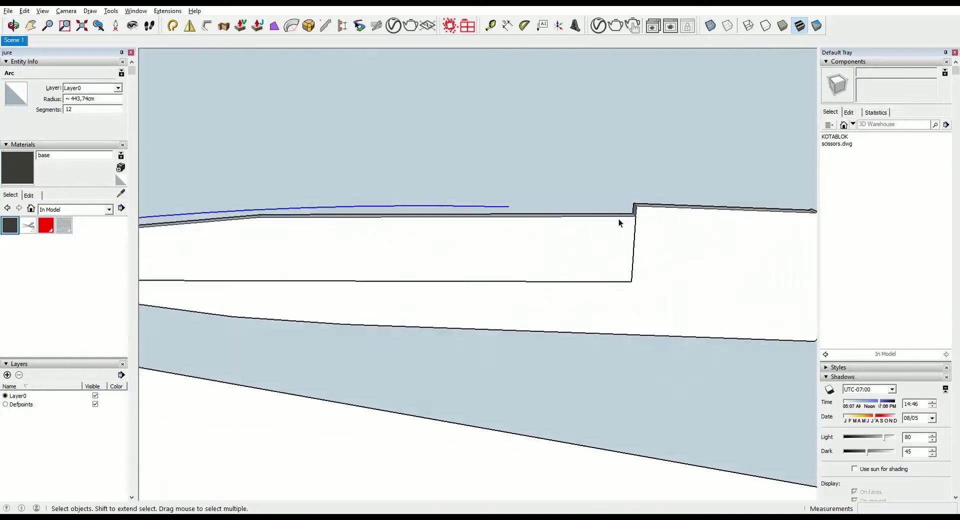
click(619, 218)
mouse_move(608, 227)
middle_down()
mouse_move(707, 267)
mouse_move(476, 268)
mouse_move(622, 375)
middle_up()
key(m)
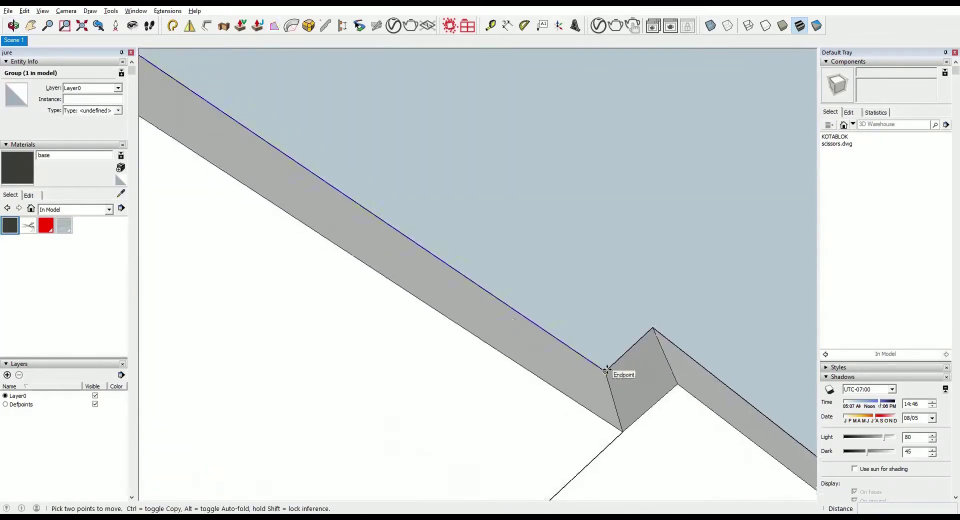
scroll(484, 278, up, 3)
- Draw the bevel line along the blade's cutting edge and orbit around to check it
key(l)
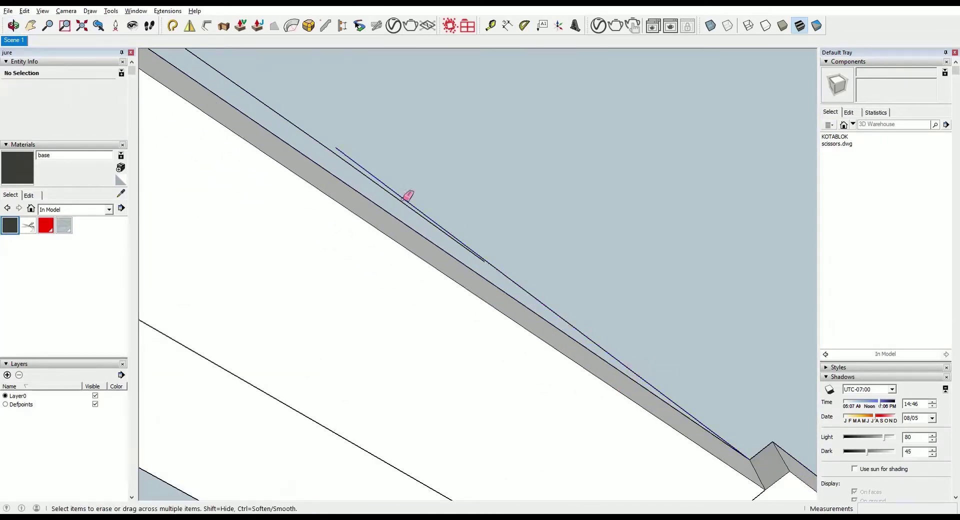
click(566, 320)
key(space)
scroll(566, 320, down, 3)
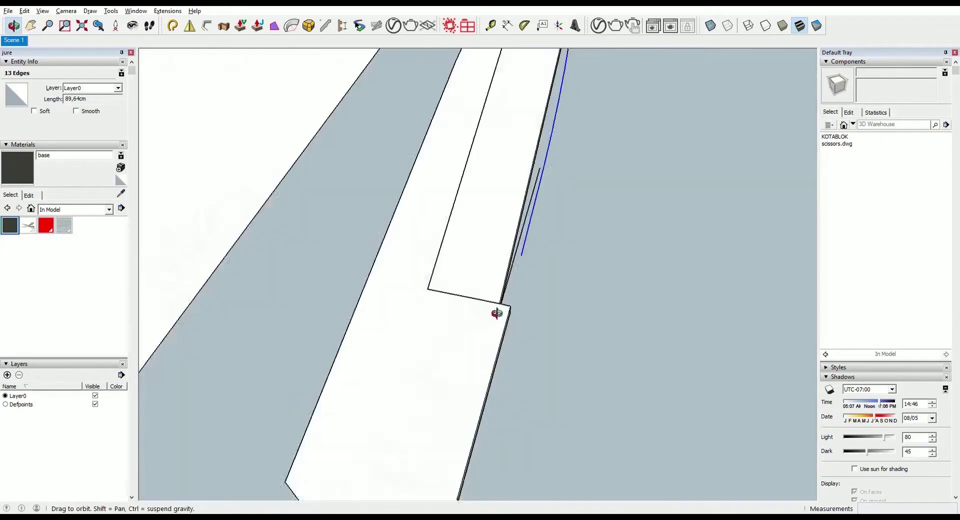
mouse_move(499, 314)
middle_down()
mouse_move(406, 191)
mouse_move(550, 206)
mouse_move(547, 274)
mouse_move(489, 282)
mouse_move(703, 122)
mouse_move(746, 123)
mouse_move(396, 402)
mouse_move(567, 301)
middle_up()
key(l)
scroll(737, 96, down, 3)
- Select the strip face and short base edge along the blade's cutting edge
scroll(519, 323, down, 5)
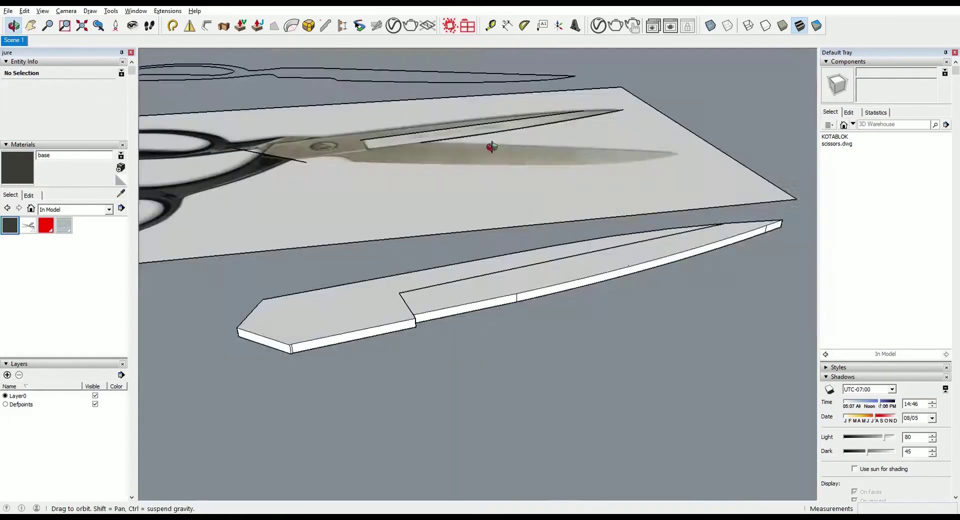
middle_drag(491, 150, 675, 360)
key(space)
key(space)
middle_drag(784, 400, 347, 260)
scroll(350, 256, up, 2)
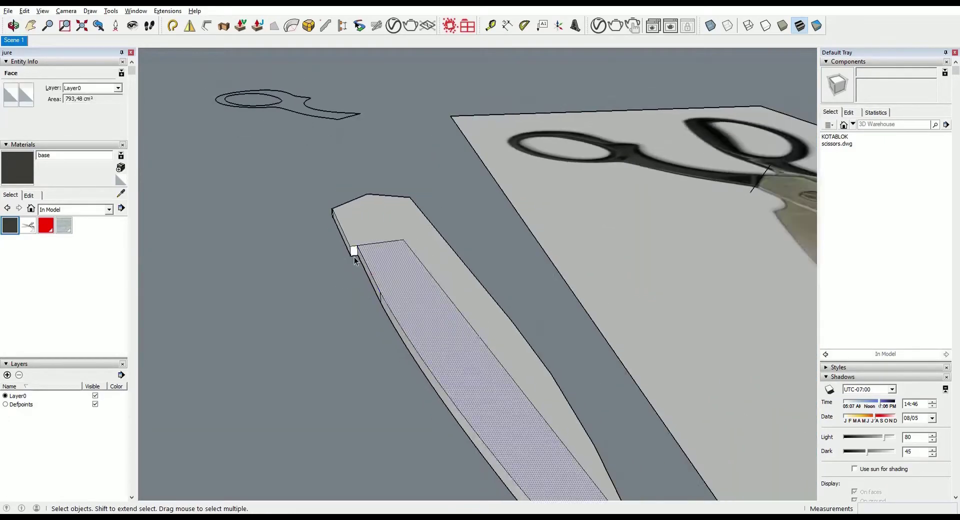
click(310, 193)
click(496, 308)
click(470, 418)
click(827, 377)
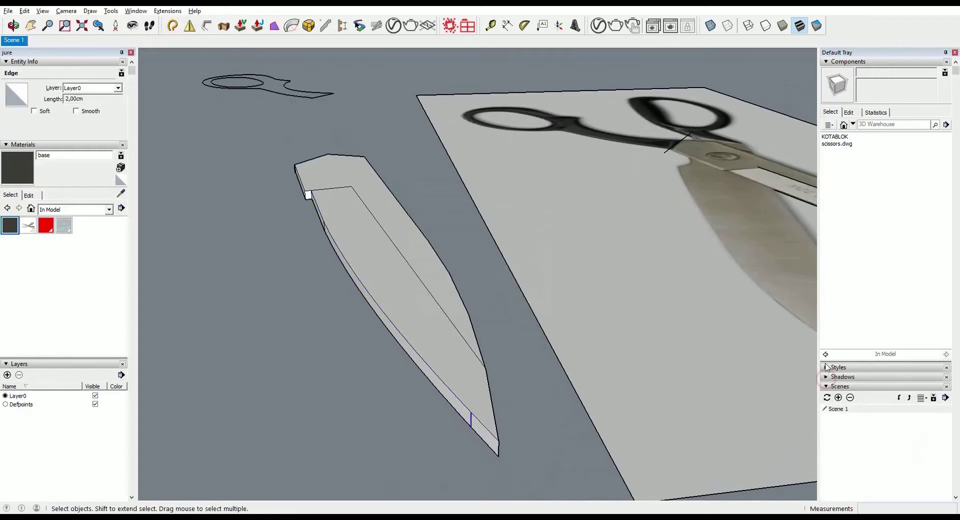
scroll(464, 323, up, 3)
- Select the curved lower blade edge to form the sloping bevel
click(399, 198)
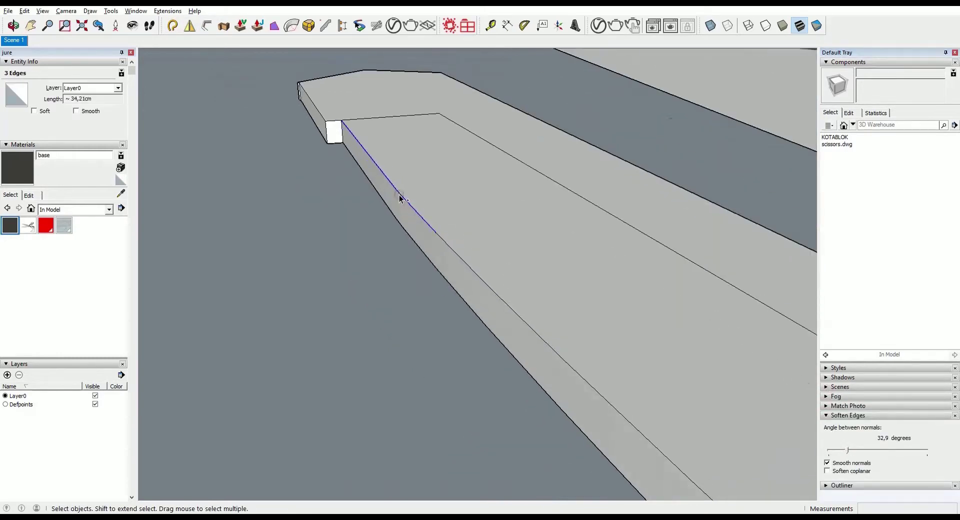
scroll(459, 198, down, 3)
click(607, 320)
click(606, 320)
scroll(659, 366, up, 1)
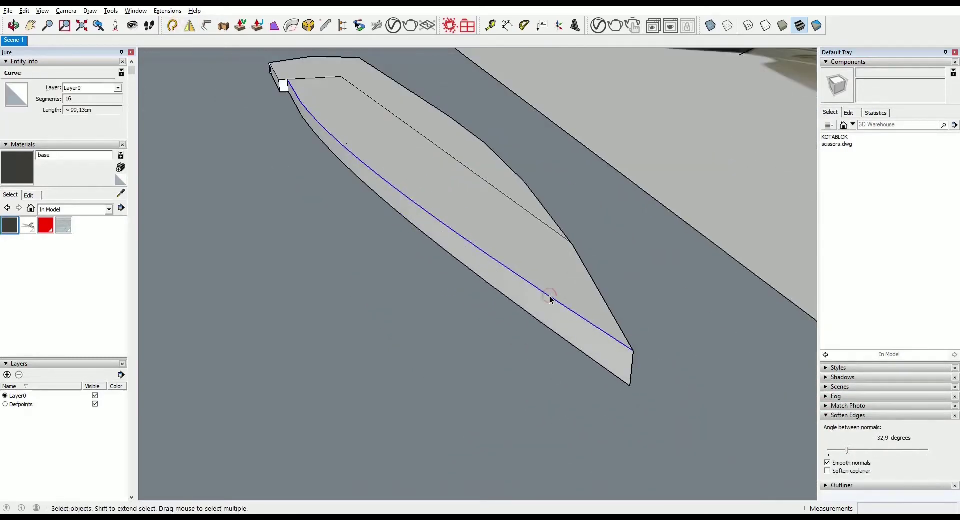
scroll(550, 299, down, 3)
scroll(354, 257, down, 2)
scroll(278, 440, up, 5)
scroll(348, 232, up, 2)
key(e)
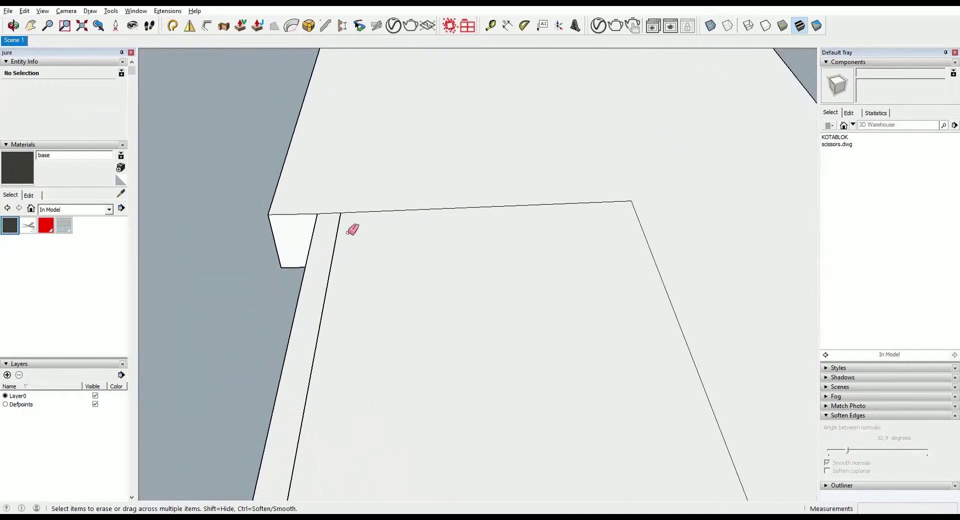
scroll(353, 229, down, 3)
scroll(375, 283, down, 3)
scroll(270, 276, down, 3)
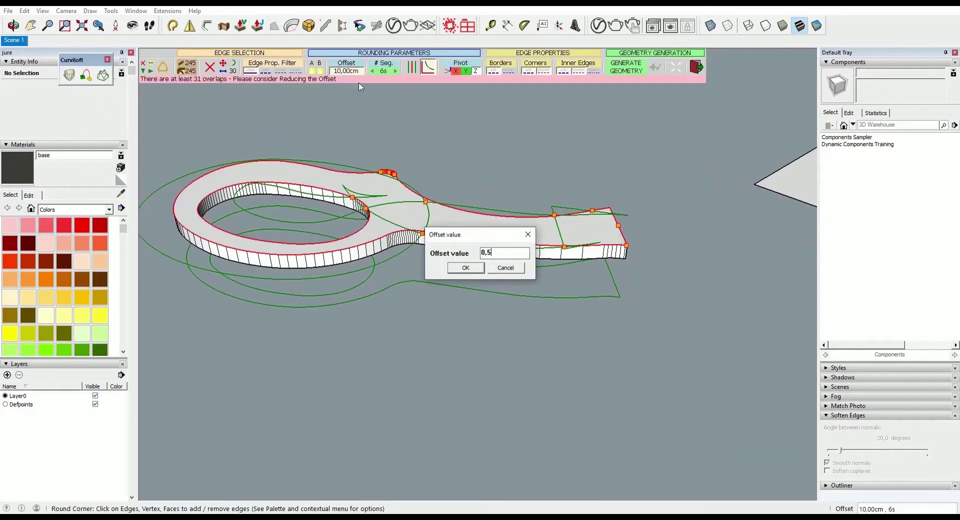
- Round the handle edges with RoundCorner using a 0,5 offset
key(Return)
scroll(483, 204, up, 5)
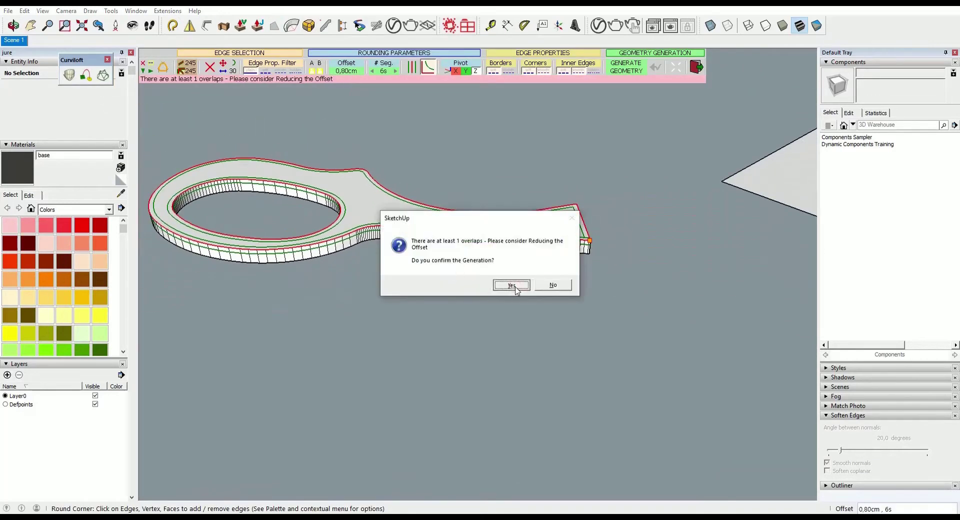
click(512, 285)
key(space)
scroll(585, 253, up, 3)
scroll(516, 380, up, 10)
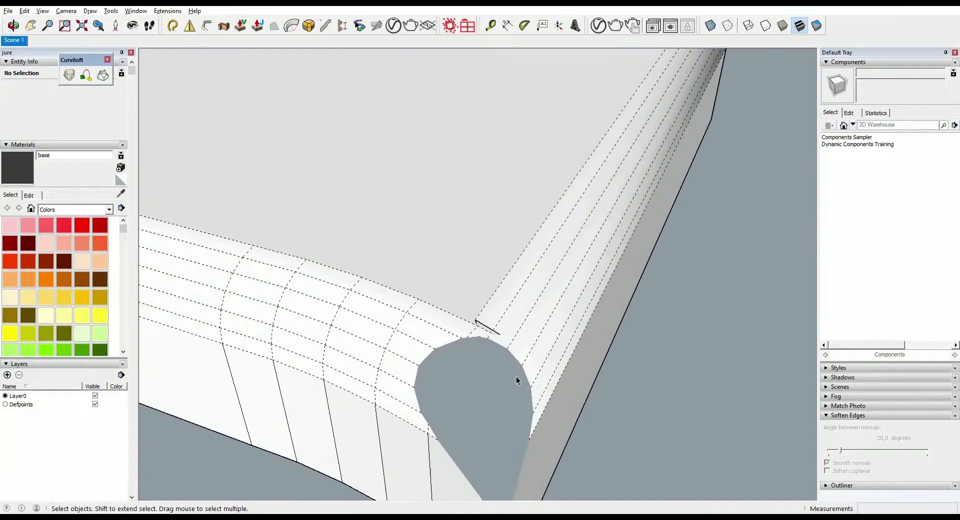
scroll(516, 380, down, 10)
- Draw a line closing the hole at the handle's corner
key(l)
scroll(455, 310, up, 5)
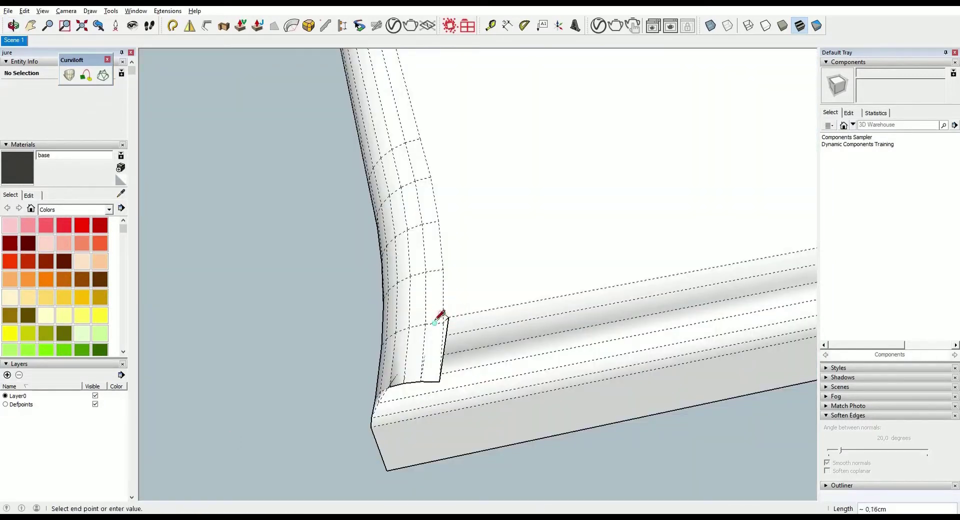
middle_drag(425, 324, 521, 331)
key(e)
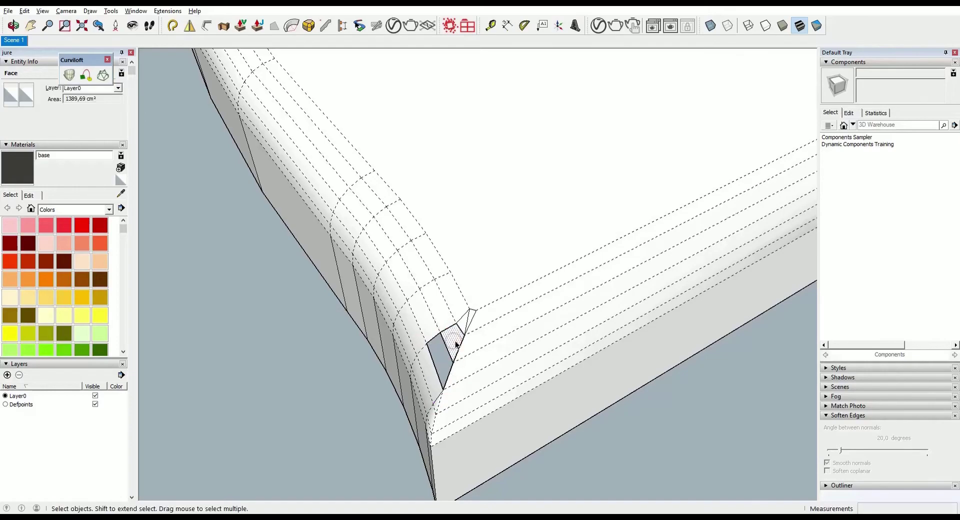
scroll(456, 344, down, 3)
- Select all the handle geometry and make it a component
key(ctrl+a)
mouse_move(456, 344)
middle_down()
mouse_move(542, 355)
mouse_move(520, 200)
middle_up()
key(g)
key(Return)
key(space)
mouse_move(439, 200)
middle_down()
mouse_move(428, 161)
mouse_move(471, 159)
mouse_move(593, 259)
middle_up()
scroll(428, 161, up, 5)
- Select the rounded handle component and zoom in on the second half's outline
scroll(586, 194, down, 2)
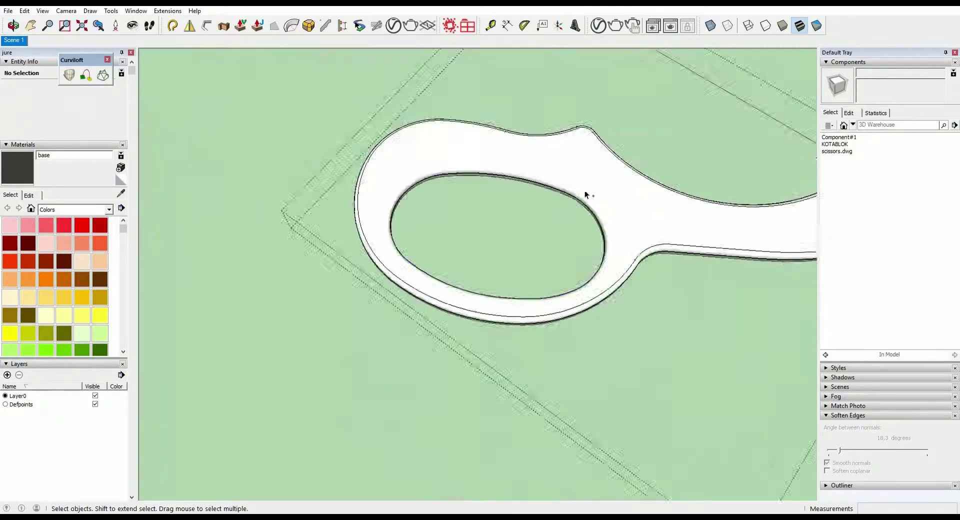
scroll(585, 194, down, 5)
click(524, 279)
mouse_move(516, 338)
middle_down()
mouse_move(439, 320)
mouse_move(257, 460)
mouse_move(586, 155)
mouse_move(481, 316)
middle_up()
scroll(407, 325, up, 3)
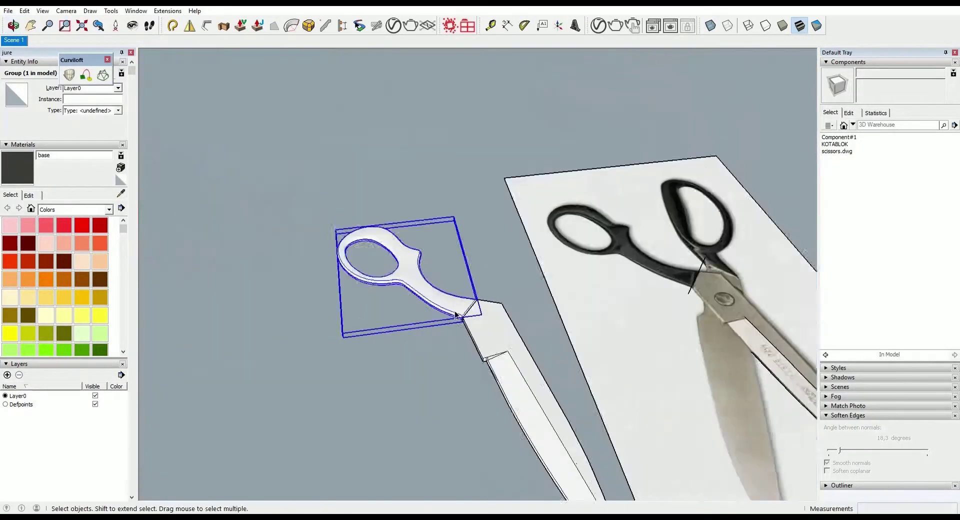
scroll(481, 317, down, 3)
scroll(481, 317, down, 2)
scroll(557, 256, up, 3)
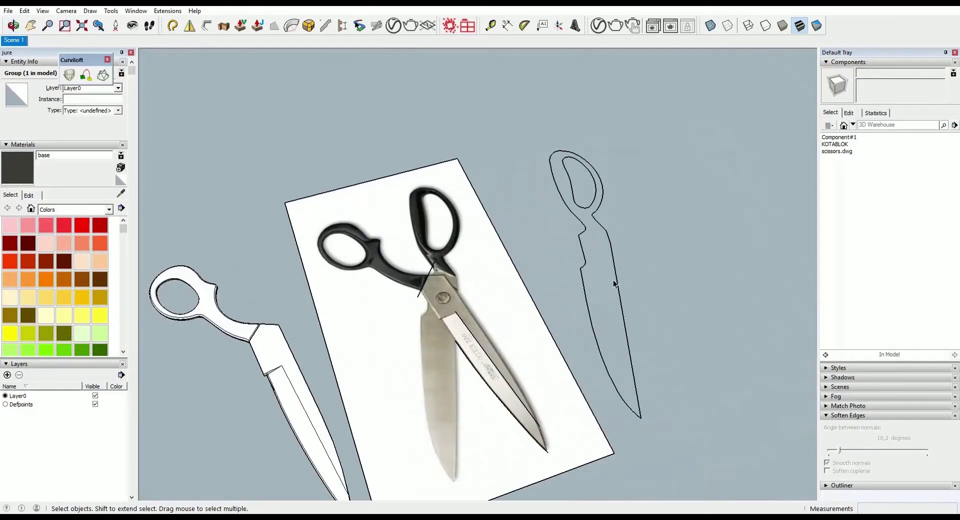
scroll(443, 269, up, 3)
scroll(443, 269, down, 4)
scroll(434, 268, up, 2)
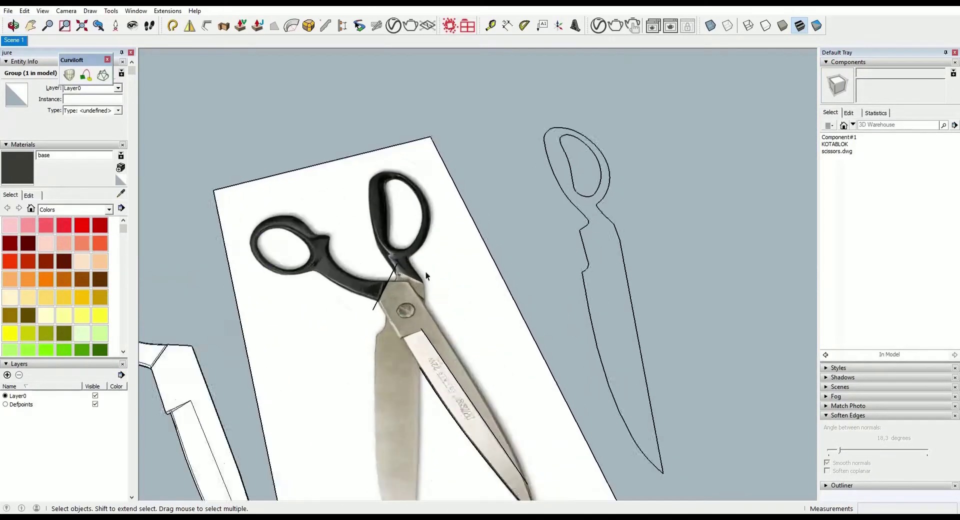
- Delete the outer loop of the second handle outline
key(l)
scroll(425, 272, up, 4)
scroll(500, 277, down, 5)
scroll(561, 268, down, 2)
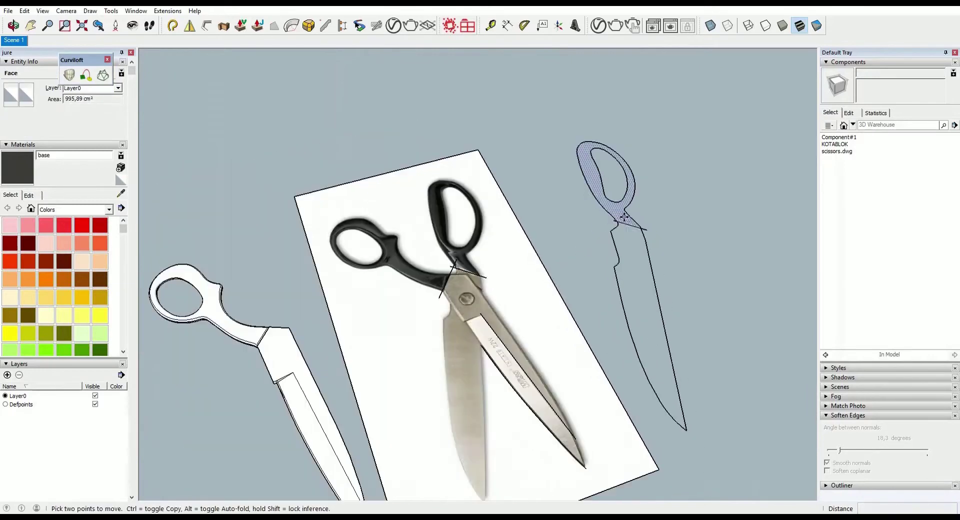
scroll(553, 111, down, 2)
key(e)
scroll(687, 251, up, 5)
scroll(605, 218, up, 2)
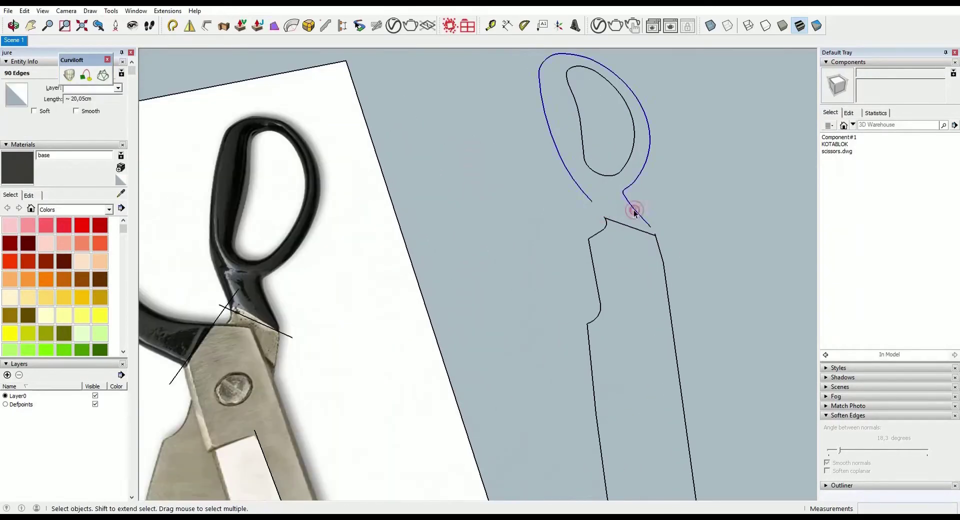
key(Delete)
scroll(620, 205, up, 4)
- Move the rounded handle component slightly up the blue axis and check its height
mouse_move(595, 256)
mouse_down()
mouse_move(321, 246)
mouse_move(311, 331)
mouse_move(607, 256)
mouse_up()
key(space)
click(485, 281)
key(m)
click(486, 281)
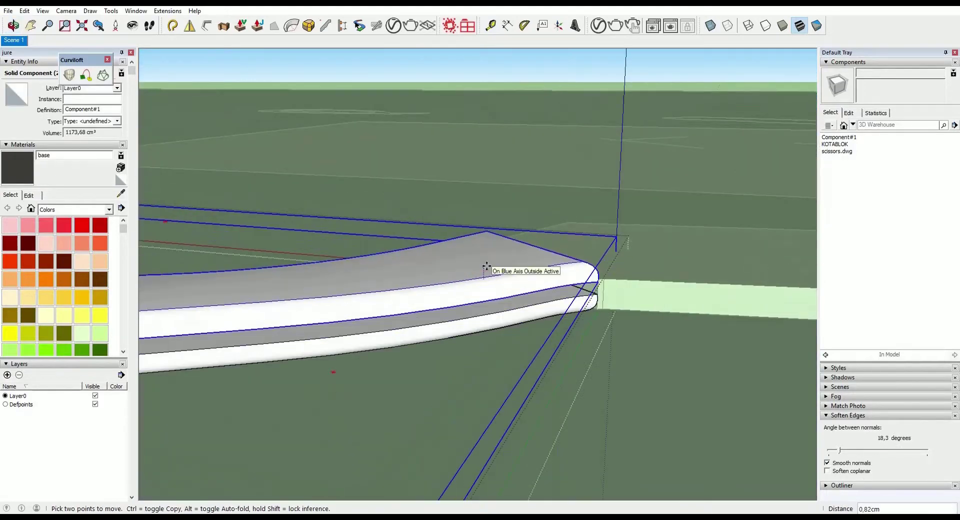
text(0,)
middle_drag(486, 267, 571, 313)
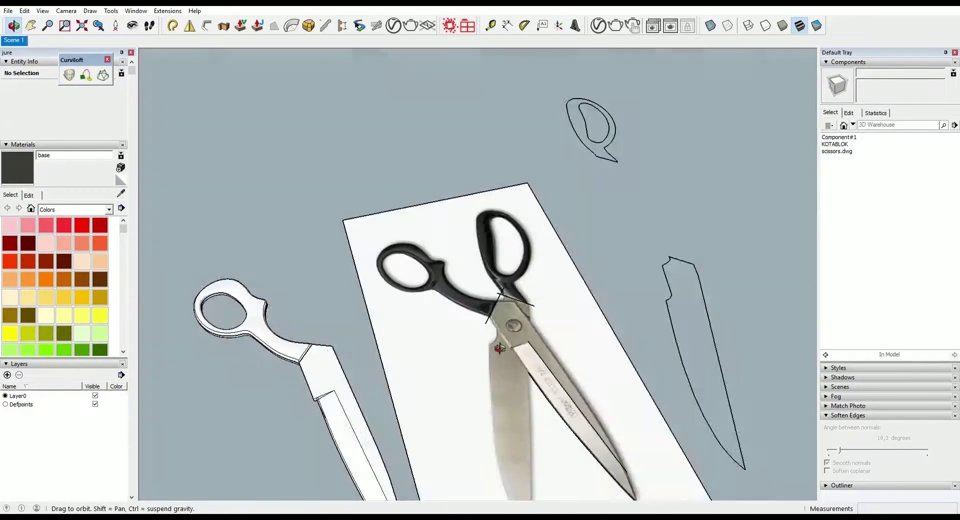
mouse_move(499, 349)
middle_down()
mouse_move(473, 328)
mouse_move(455, 423)
middle_up()
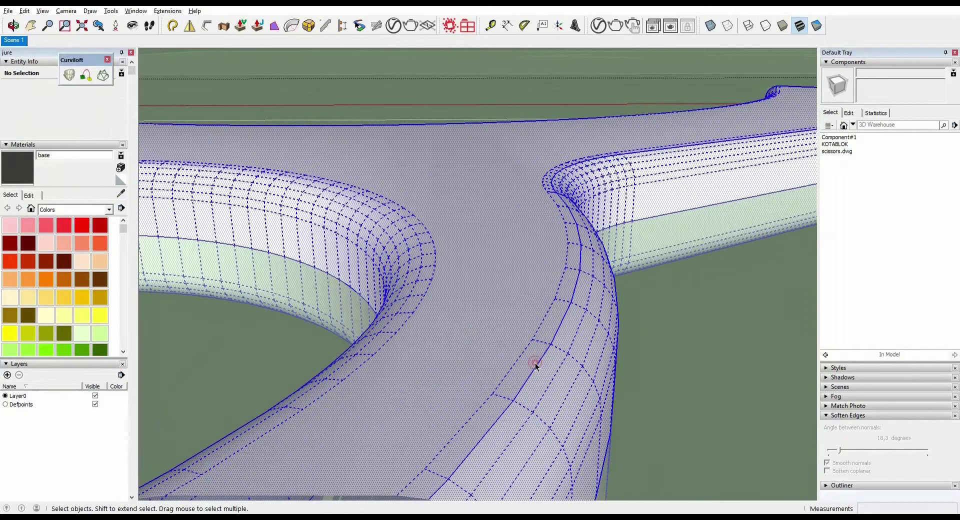
- Stretch the selected handle geometry taller along the blue axis by 1,71
click(528, 330)
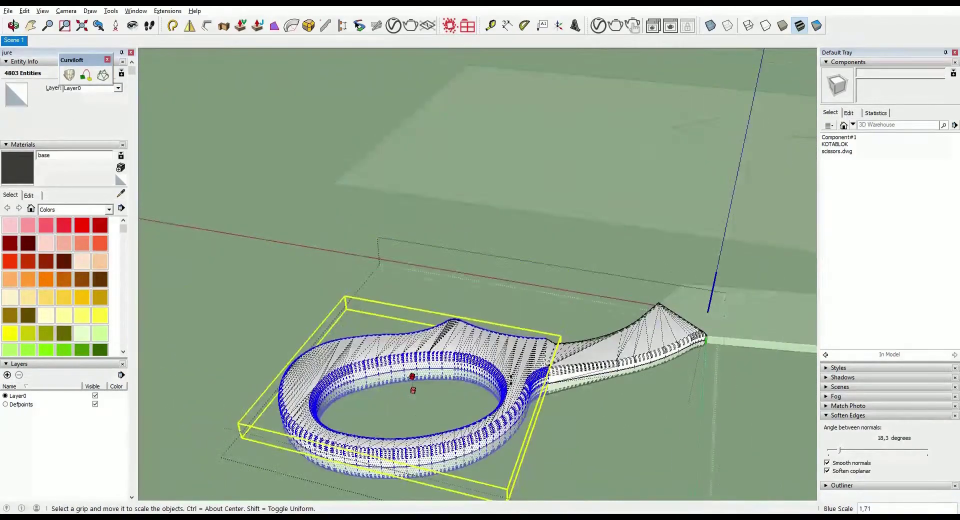
mouse_move(500, 236)
middle_down()
mouse_move(255, 226)
mouse_move(588, 338)
middle_up()
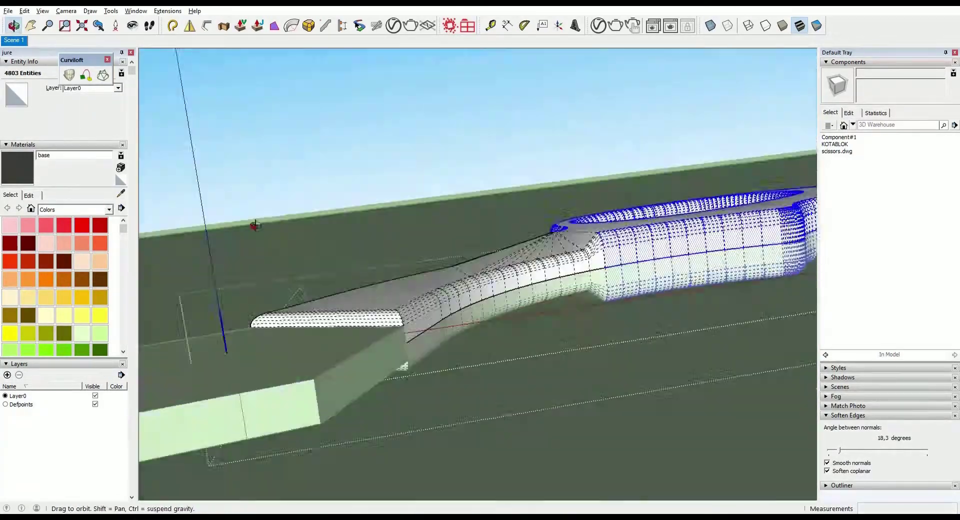
scroll(581, 300, up, 5)
scroll(650, 284, up, 3)
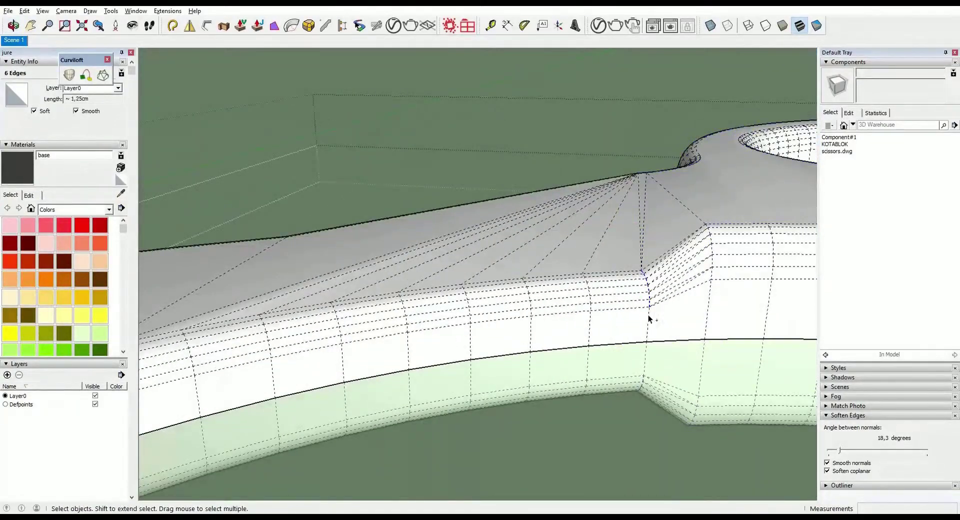
key(s)
mouse_move(649, 318)
middle_down()
mouse_move(605, 265)
mouse_move(568, 163)
middle_up()
key(space)
- Rescale the neck edges where the ring meets the shank into a smoother transition
scroll(476, 307, up, 5)
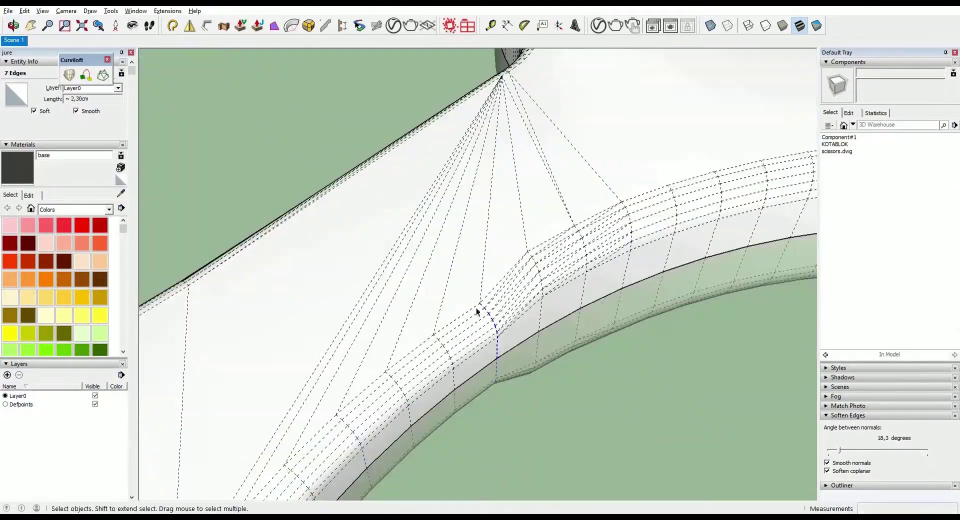
key(s)
drag(476, 307, 460, 268)
middle_drag(460, 267, 421, 438)
key(space)
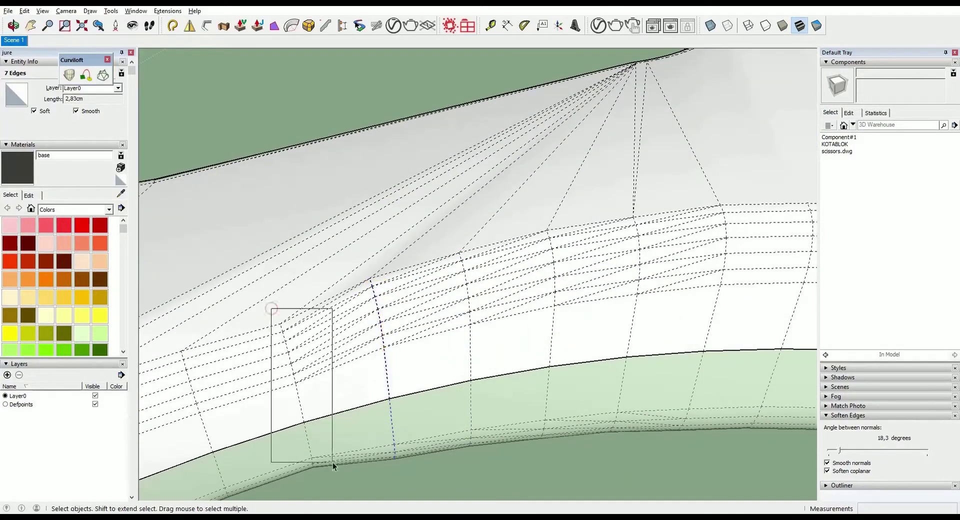
key(s)
middle_drag(334, 466, 452, 334)
key(space)
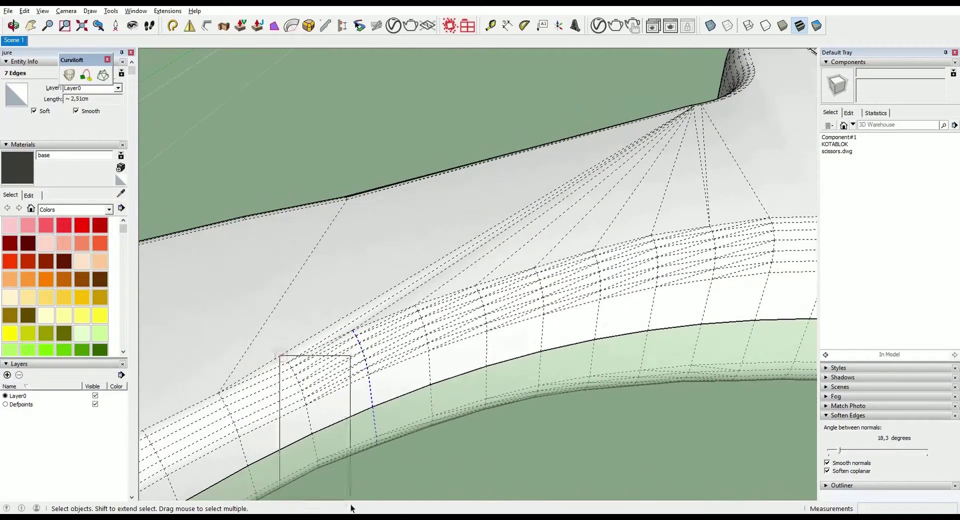
scroll(278, 384, down, 5)
middle_drag(278, 384, 535, 275)
scroll(650, 265, up, 2)
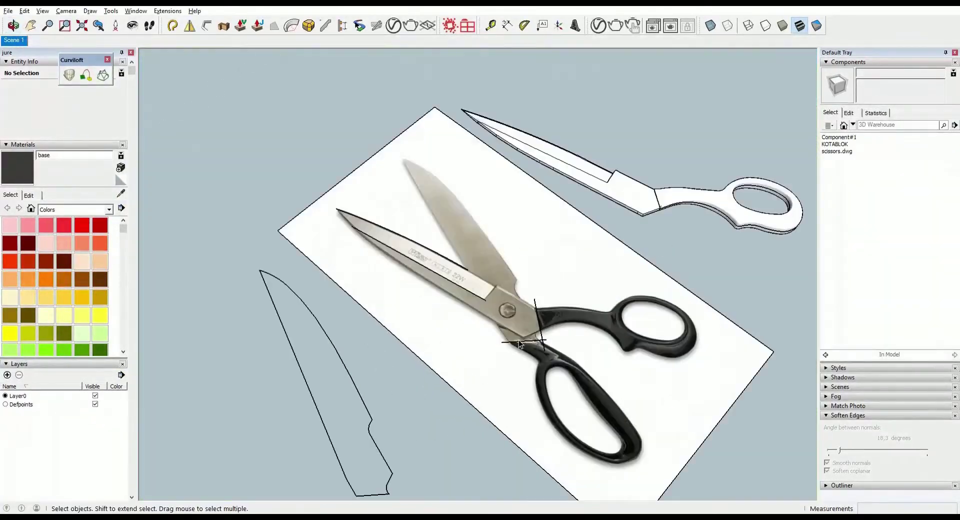
- Push/Pull the flat blade face up into a solid blade
scroll(518, 340, down, 3)
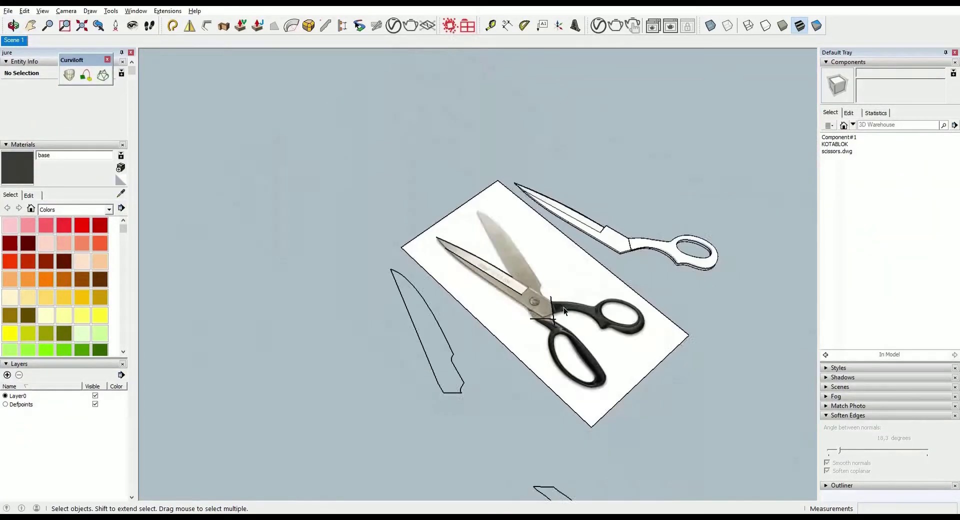
scroll(425, 338, up, 5)
click(424, 338)
mouse_move(443, 338)
middle_down()
mouse_move(318, 224)
mouse_move(336, 243)
middle_up()
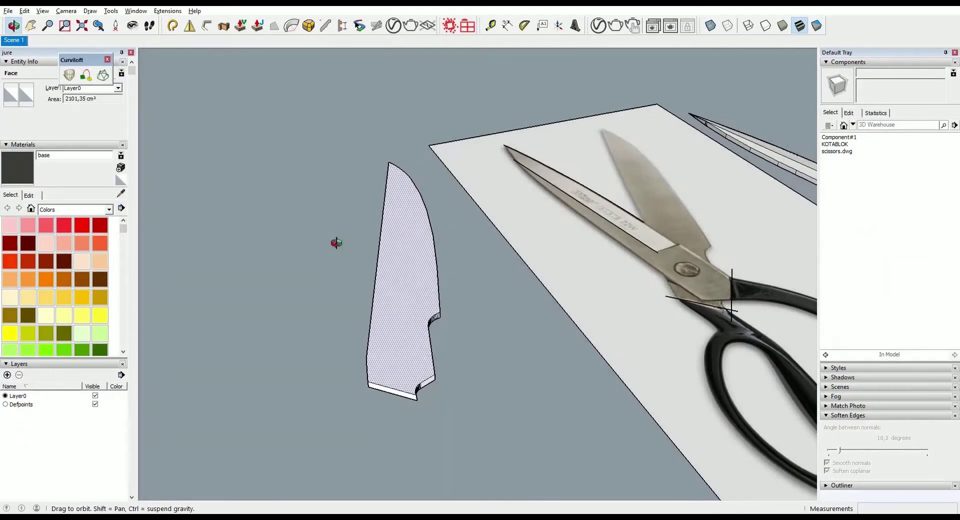
middle_drag(376, 326, 510, 365)
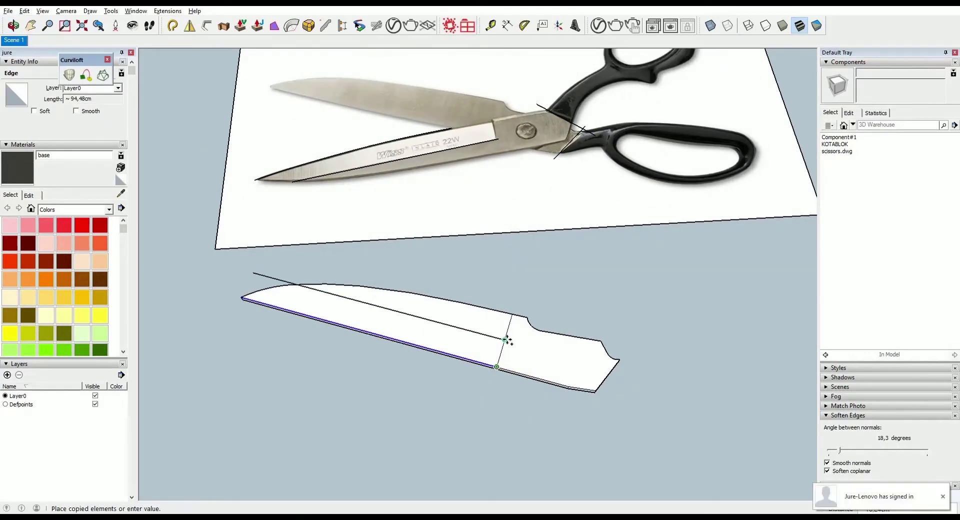
key(p)
middle_drag(507, 341, 546, 304)
key(space)
click(475, 375)
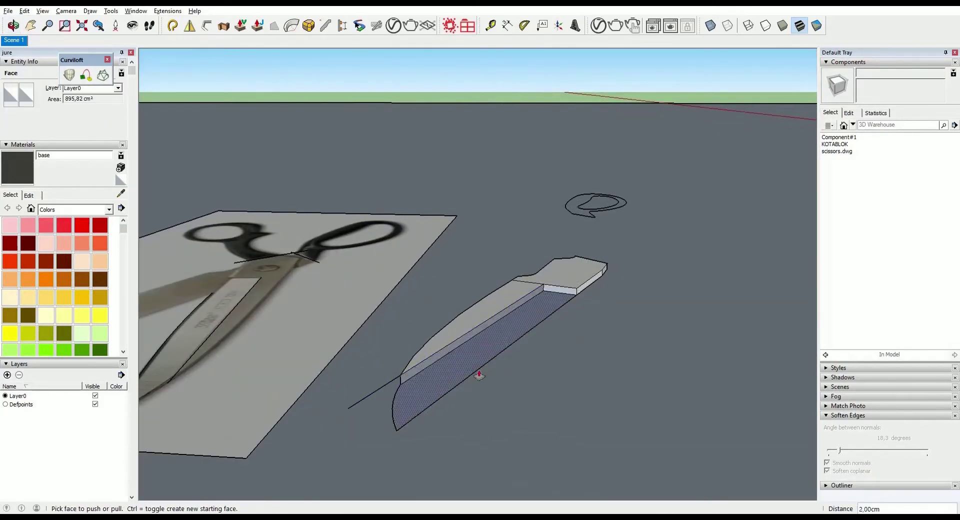
right_click(580, 250)
mouse_move(580, 250)
middle_down()
mouse_move(369, 423)
mouse_move(505, 462)
middle_up()
scroll(480, 349, up, 5)
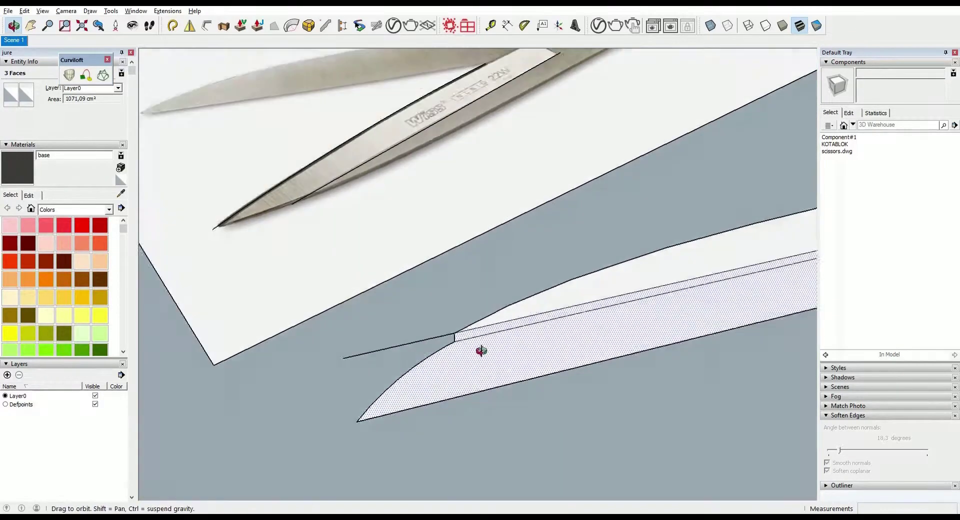
mouse_move(480, 349)
middle_down()
mouse_move(525, 274)
mouse_move(607, 317)
middle_up()
drag(607, 317, 617, 200)
mouse_move(617, 200)
middle_down()
mouse_move(311, 143)
mouse_move(692, 281)
mouse_move(688, 257)
middle_up()
scroll(648, 323, up, 5)
- Draw a bevel line along the blade's cutting edge and reverse the blade faces
key(l)
click(649, 323)
click(482, 230)
middle_drag(482, 230, 575, 246)
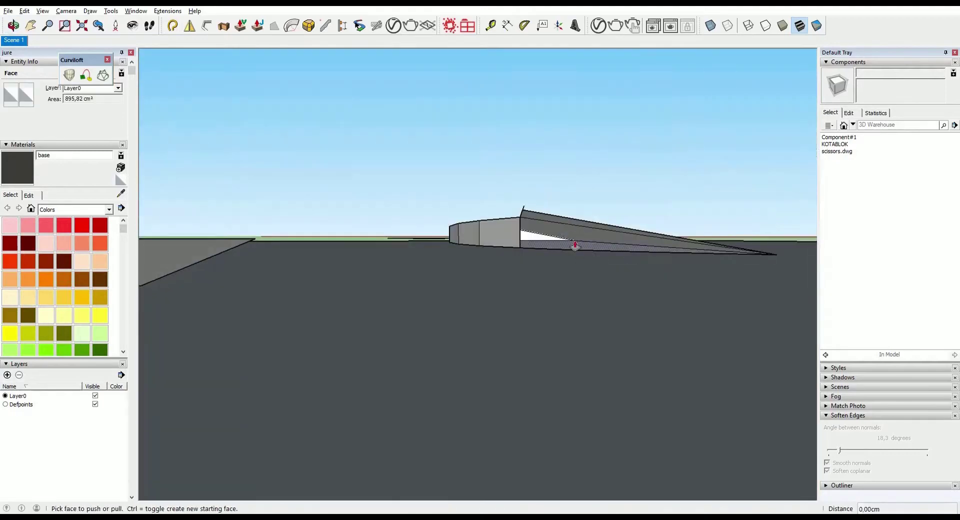
right_click(600, 87)
click(640, 186)
middle_drag(640, 186, 502, 344)
- Erase the leftover triangle edges and group the blade faces
key(e)
drag(505, 343, 575, 360)
key(space)
scroll(575, 300, down, 3)
click(660, 143)
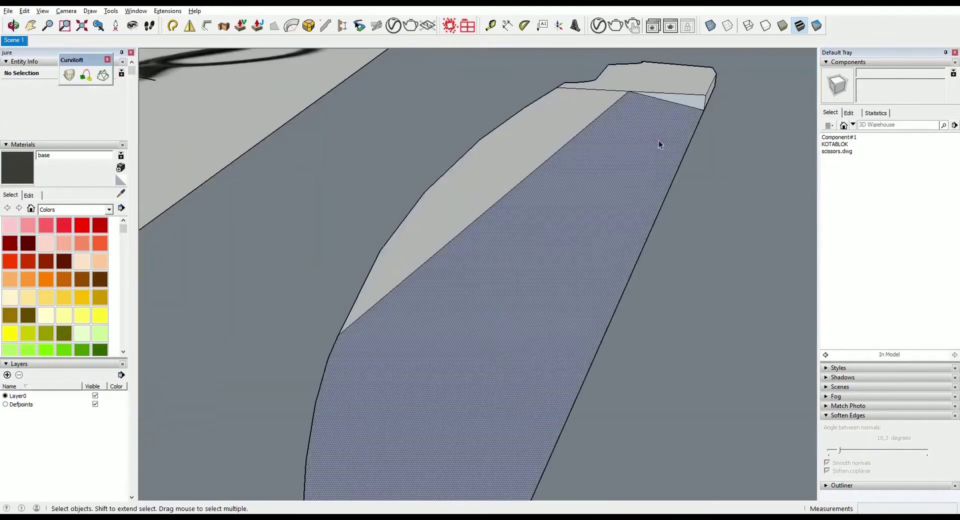
mouse_move(660, 143)
middle_down()
mouse_move(656, 308)
mouse_move(600, 347)
middle_up()
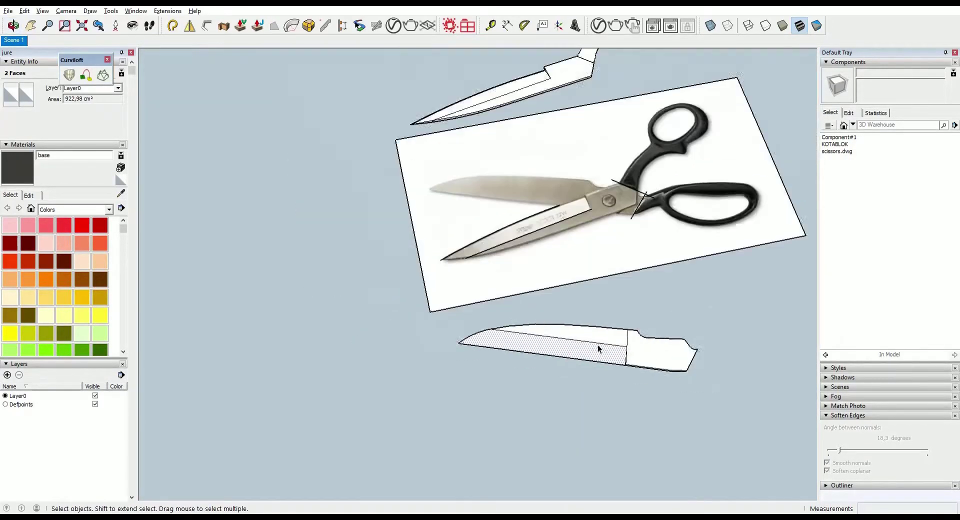
right_click(649, 124)
click(665, 210)
scroll(575, 330, up, 3)
- Generate rounded edges on the handle with Round Corner
key(s)
key(space)
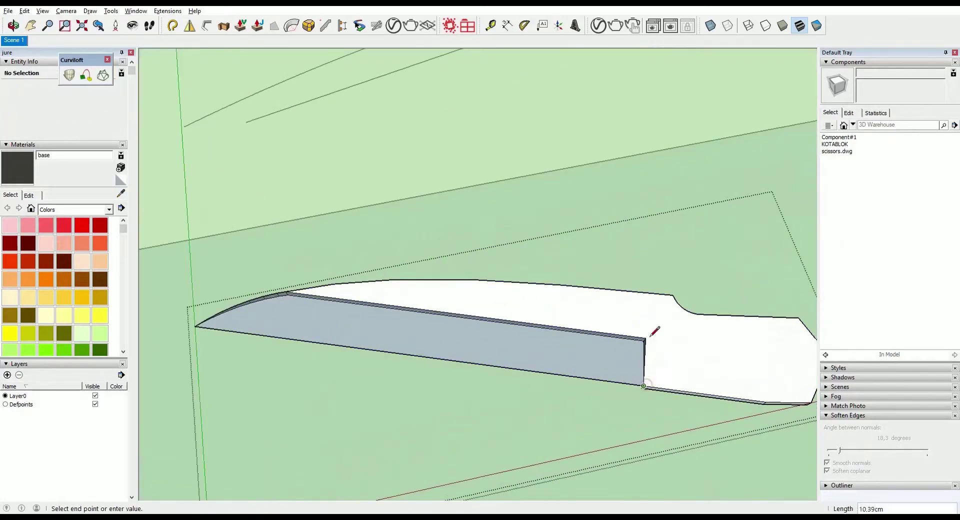
mouse_move(532, 384)
middle_down()
mouse_move(561, 289)
mouse_move(664, 292)
mouse_move(660, 331)
mouse_move(675, 328)
middle_up()
scroll(561, 289, down, 4)
scroll(664, 291, up, 3)
key(Return)
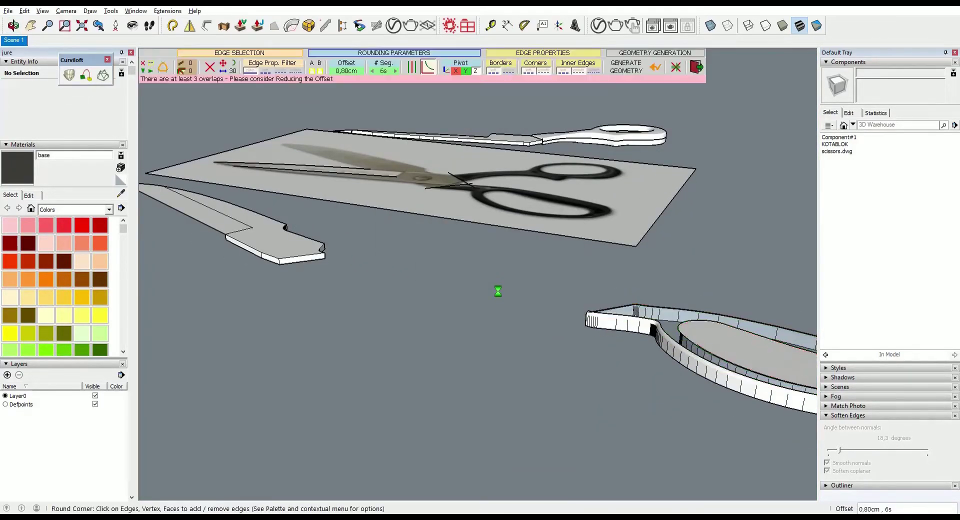
- Select the whole second handle shape for edge rounding
mouse_move(498, 291)
middle_down()
mouse_move(550, 260)
mouse_move(326, 440)
middle_up()
scroll(550, 260, up, 3)
key(l)
click(690, 356)
key(Escape)
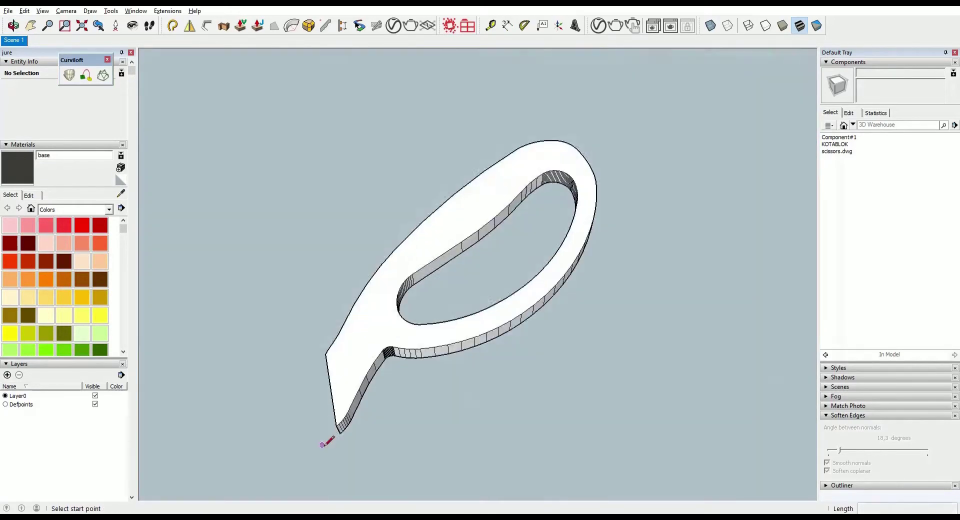
scroll(275, 369, up, 5)
mouse_move(274, 369)
middle_down()
mouse_move(274, 380)
mouse_move(320, 376)
middle_up()
key(space)
scroll(326, 368, down, 5)
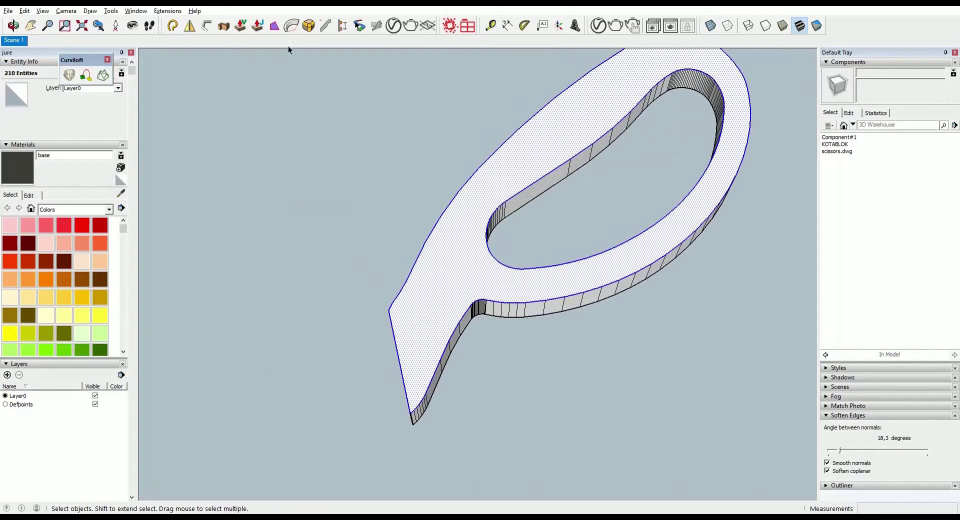
click(599, 25)
scroll(424, 353, up, 5)
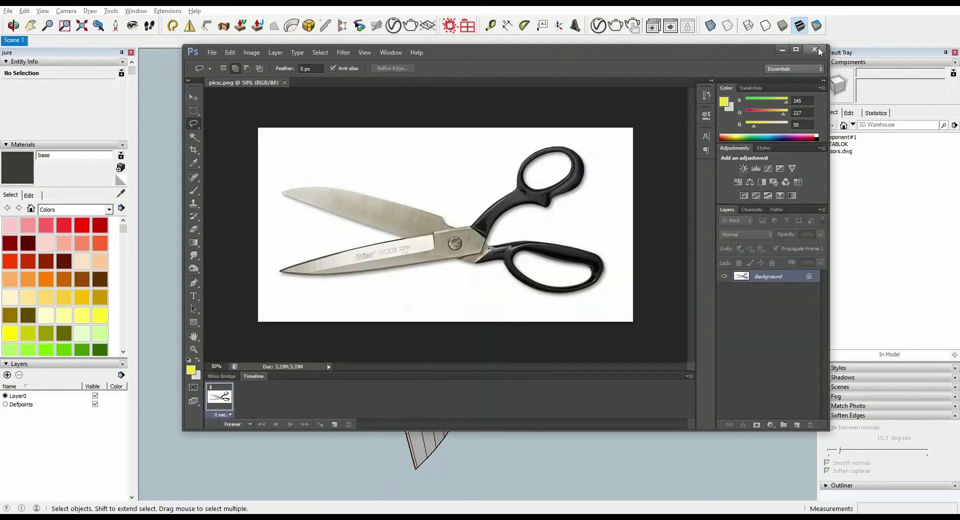
- Close the scissors photo picsc.png in Photoshop
click(818, 48)
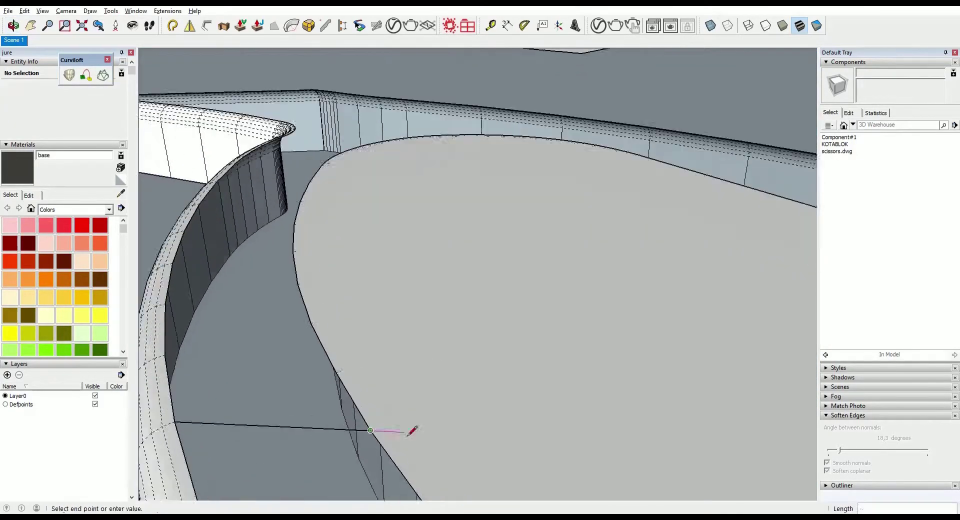
- Zoom out to the rounded handle's tip and select its geometry
middle_drag(399, 367, 328, 349)
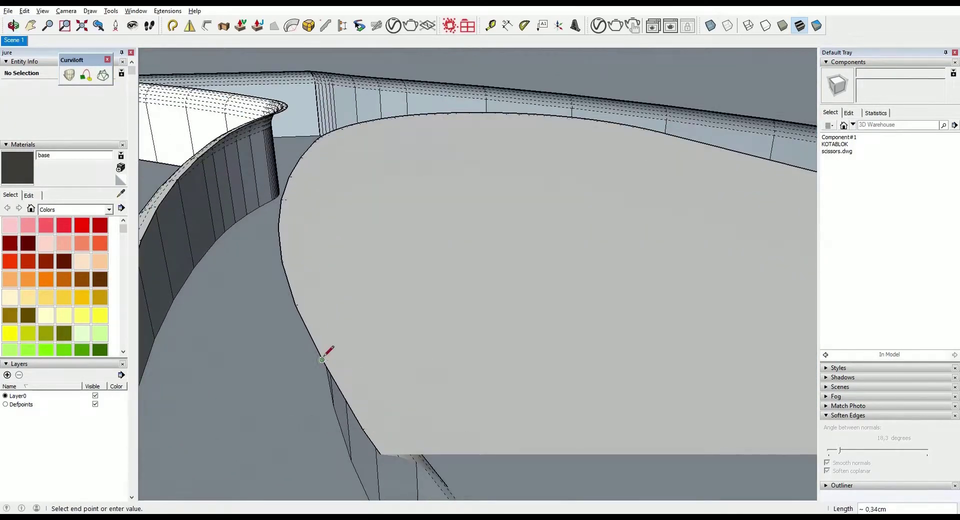
scroll(503, 279, down, 5)
scroll(730, 364, up, 10)
scroll(730, 363, down, 10)
middle_drag(620, 380, 317, 403)
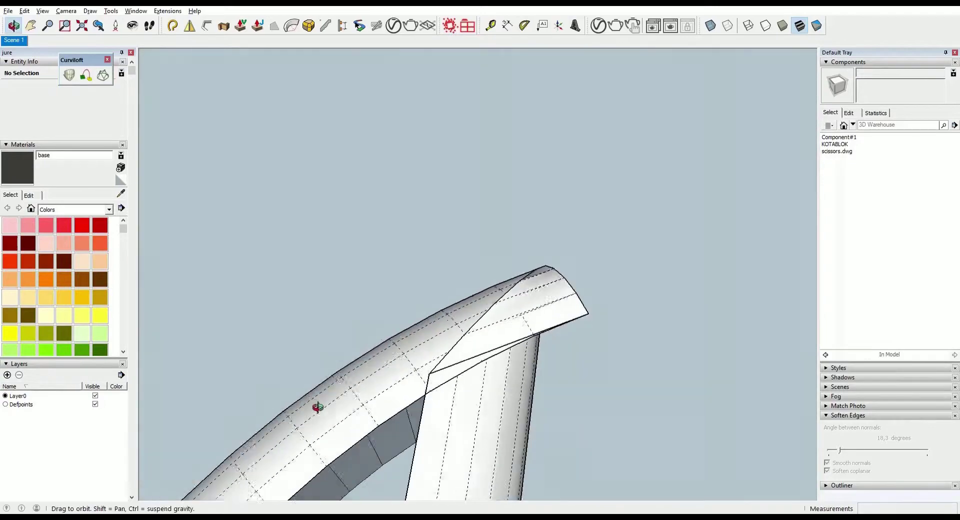
key(space)
click(514, 289)
right_click(502, 330)
key(Escape)
- Close the gap at the handle tip's corner with a new face
key(l)
scroll(471, 275, up, 3)
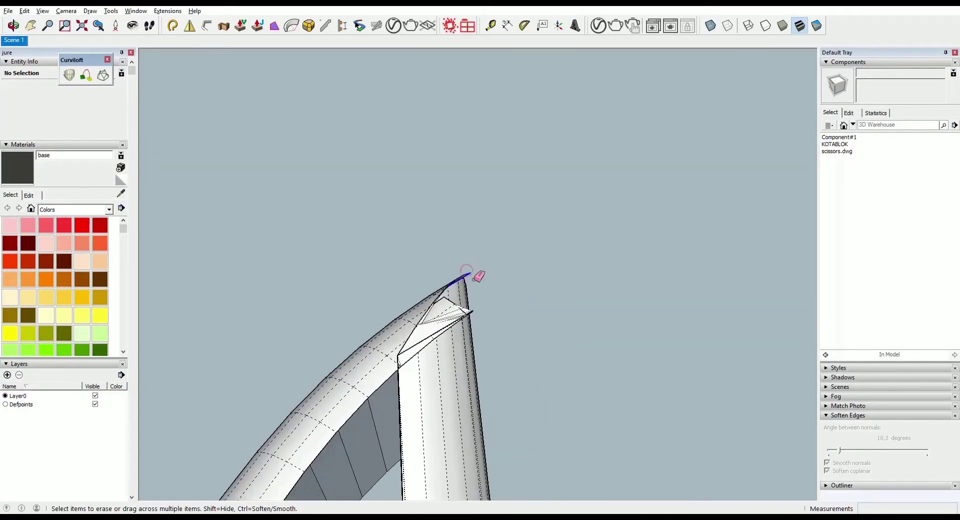
mouse_move(472, 275)
middle_down()
mouse_move(461, 328)
mouse_move(578, 277)
middle_up()
scroll(501, 308, up, 5)
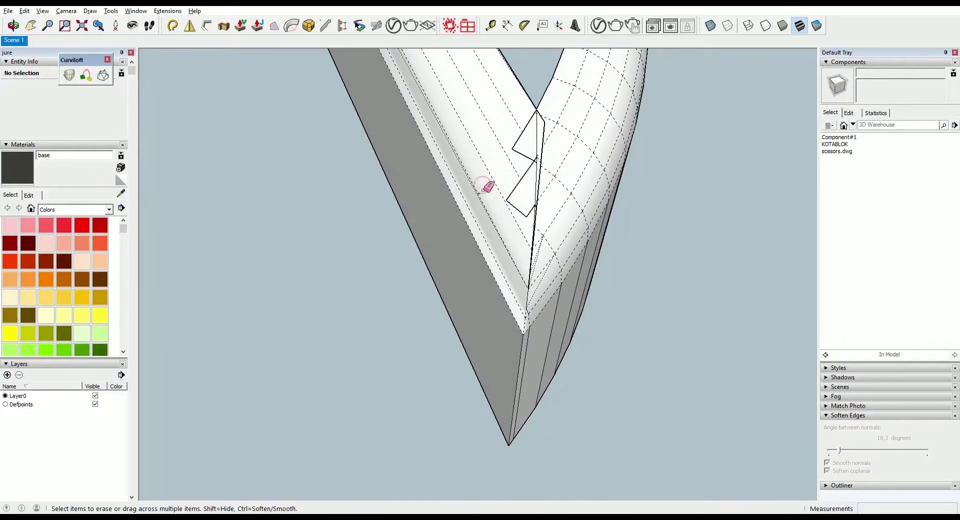
scroll(568, 140, up, 3)
middle_drag(570, 152, 645, 152)
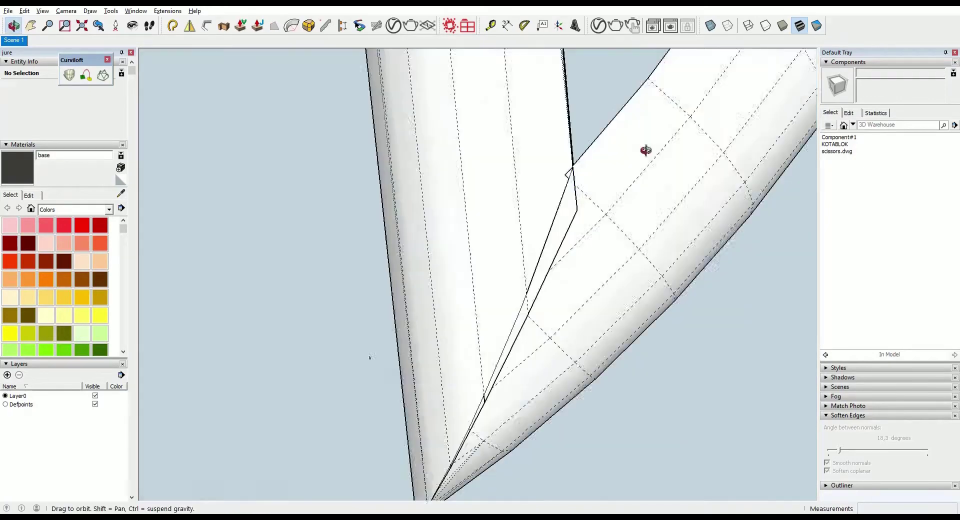
key(e)
scroll(575, 199, up, 3)
mouse_move(530, 232)
middle_down()
mouse_move(585, 342)
mouse_move(315, 385)
mouse_move(508, 229)
middle_up()
key(l)
click(533, 259)
mouse_move(568, 299)
middle_down()
mouse_move(343, 139)
mouse_move(385, 171)
middle_up()
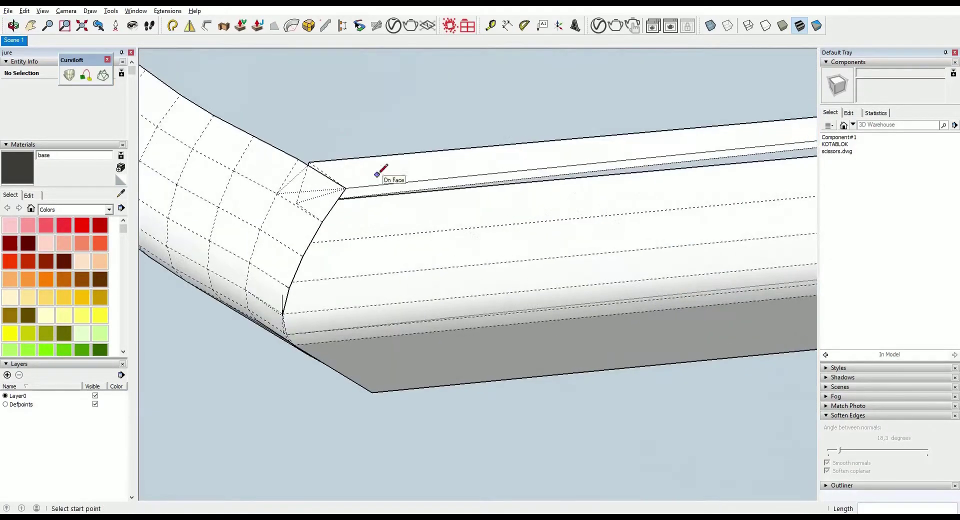
key(Escape)
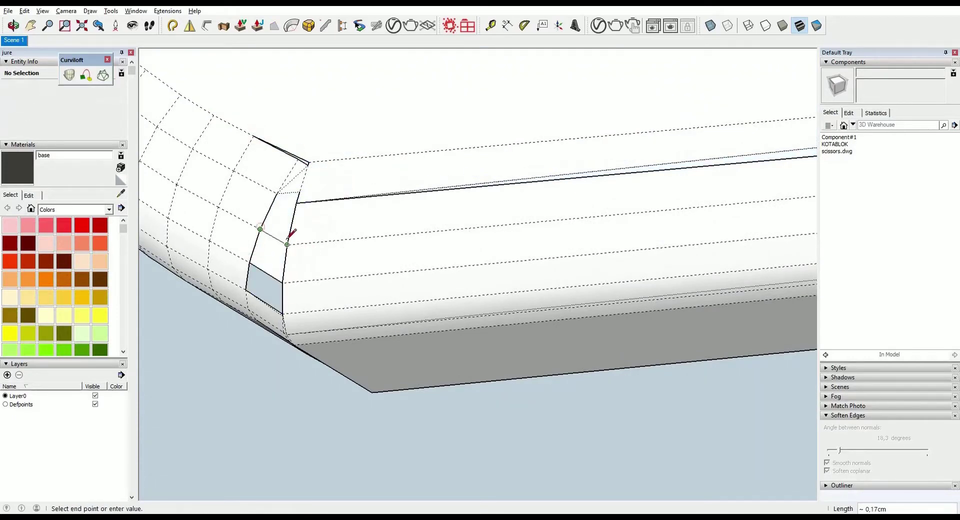
click(274, 250)
mouse_move(274, 250)
middle_down()
mouse_move(643, 112)
mouse_move(325, 321)
middle_up()
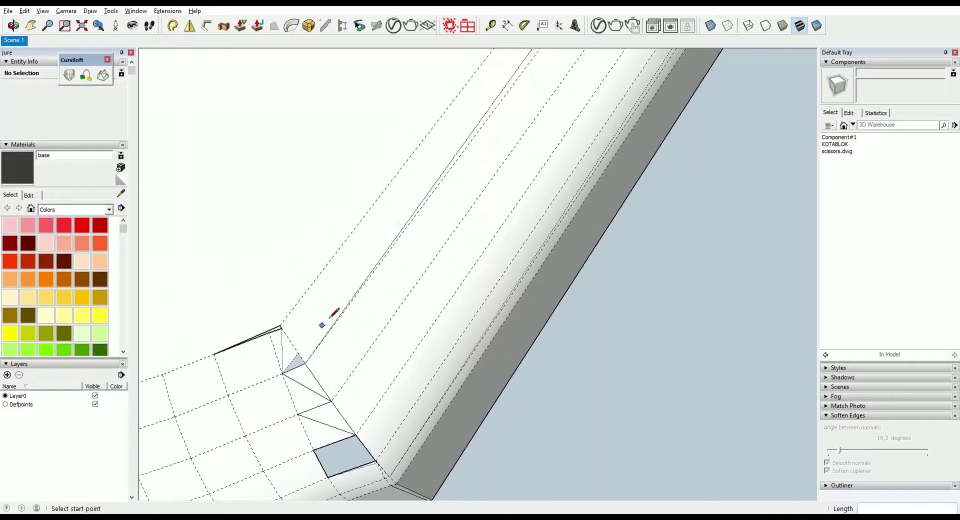
right_click(312, 360)
key(Escape)
mouse_move(312, 360)
middle_down()
mouse_move(418, 388)
mouse_move(617, 367)
middle_up()
- Select the entire model, then pick single corner edges on the handle's underside
key(space)
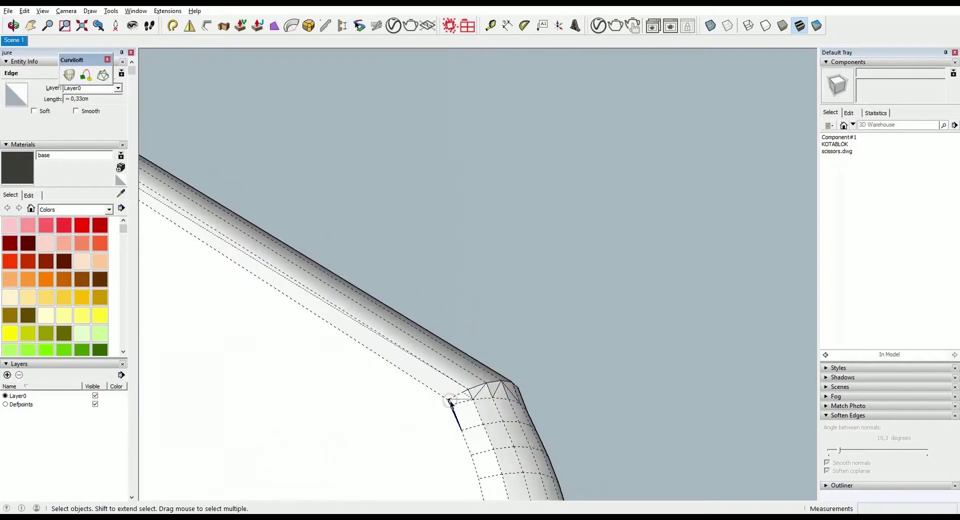
key(l)
key(space)
scroll(728, 489, down, 5)
key(ctrl+a)
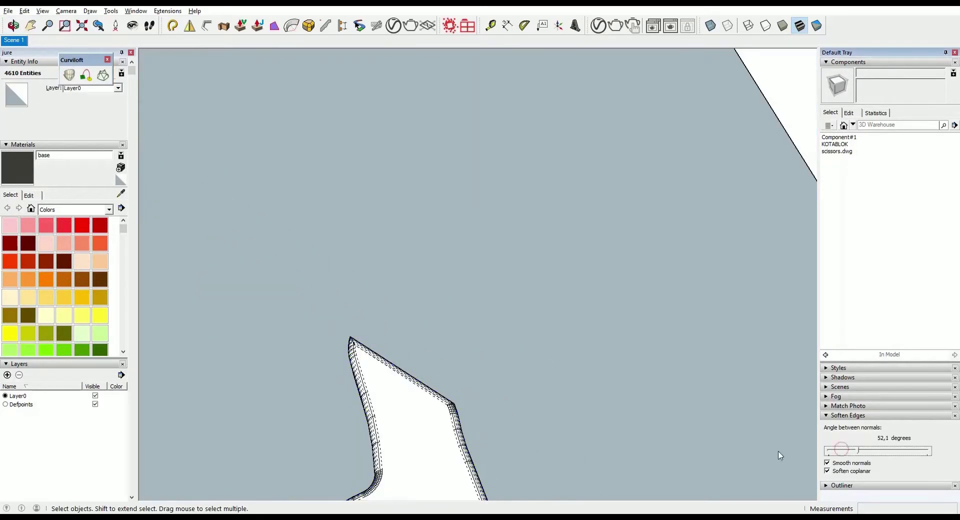
scroll(440, 410, up, 5)
click(403, 389)
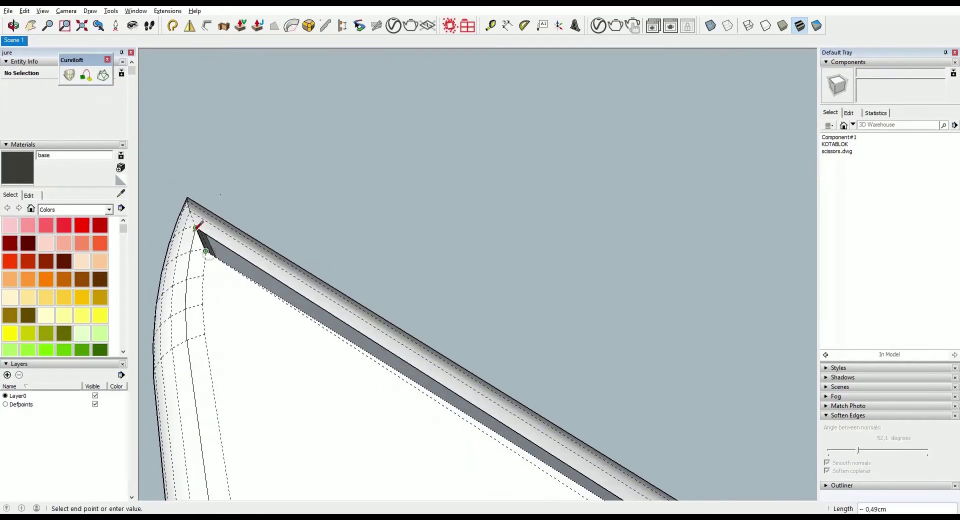
key(ctrl+a)
click(203, 252)
mouse_move(238, 268)
middle_down()
mouse_move(204, 253)
mouse_move(286, 473)
middle_up()
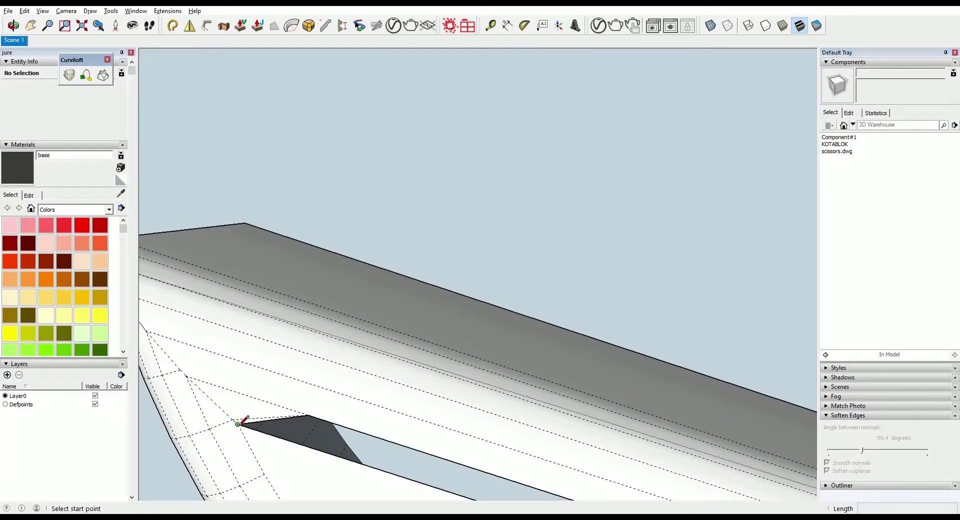
scroll(238, 424, down, 1)
scroll(310, 408, down, 3)
scroll(450, 443, up, 4)
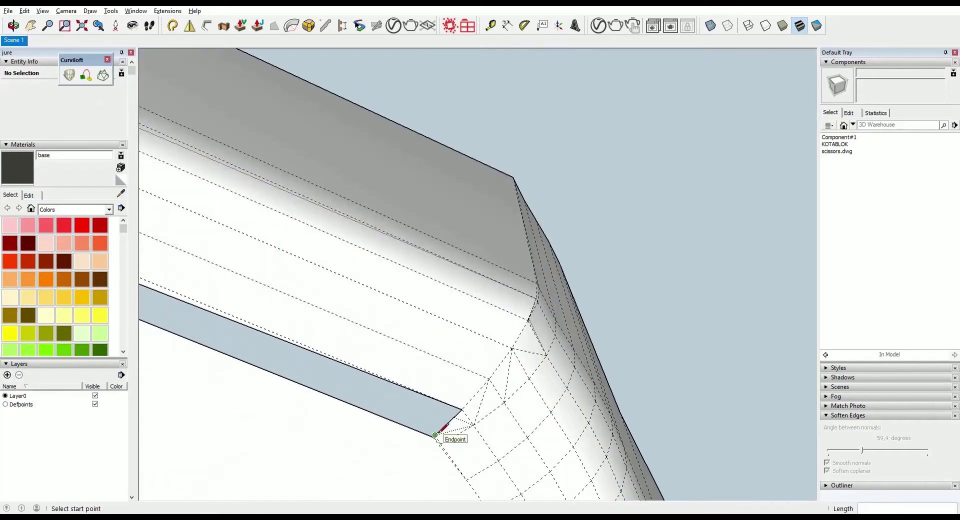
- Check the underside corner with the Line tool, then select a short edge there
click(435, 435)
middle_drag(435, 435, 186, 277)
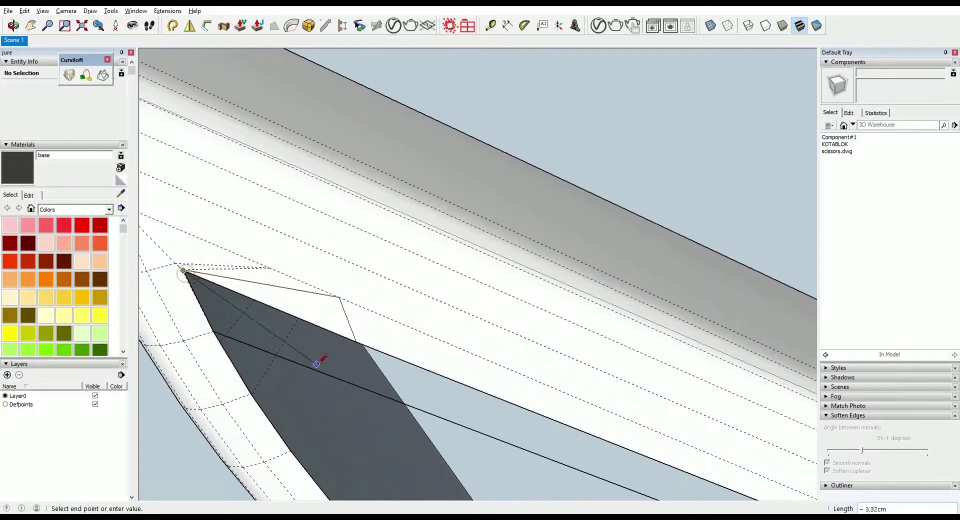
key(Escape)
scroll(375, 304, down, 3)
scroll(671, 436, down, 2)
scroll(667, 426, up, 3)
scroll(500, 380, down, 3)
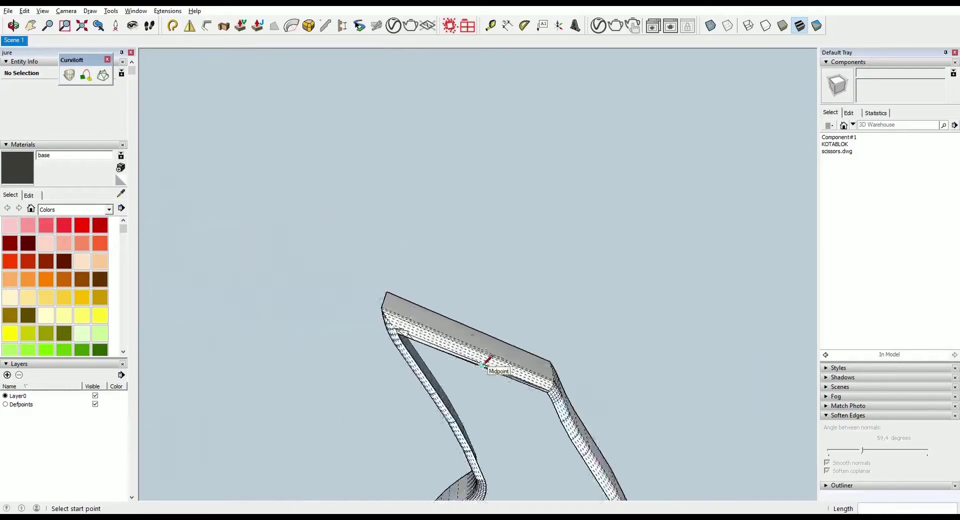
scroll(483, 365, up, 3)
scroll(588, 328, up, 2)
scroll(580, 328, up, 2)
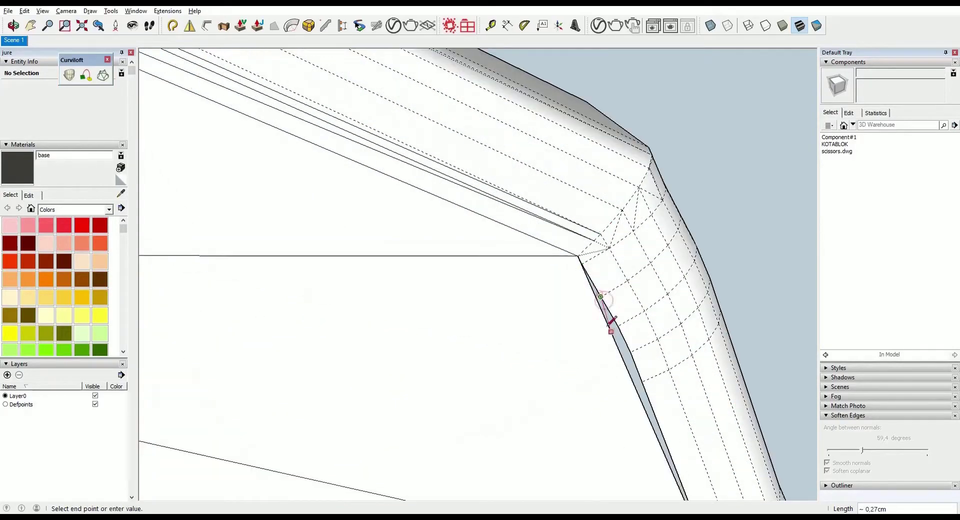
scroll(570, 327, up, 2)
key(space)
click(563, 327)
scroll(615, 331, up, 1)
scroll(619, 322, up, 2)
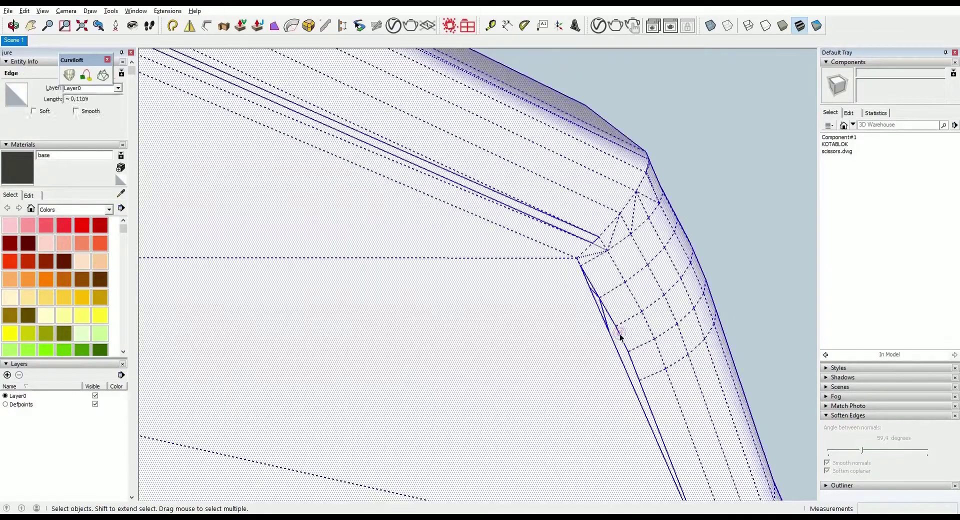
click(599, 305)
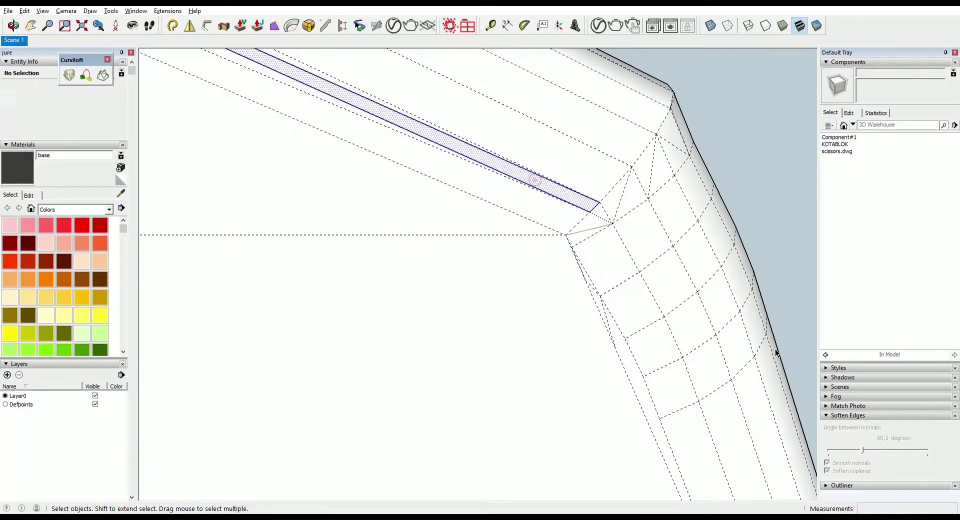
scroll(551, 320, down, 3)
scroll(585, 392, down, 3)
mouse_move(585, 392)
middle_down()
mouse_move(615, 392)
mouse_move(484, 298)
middle_up()
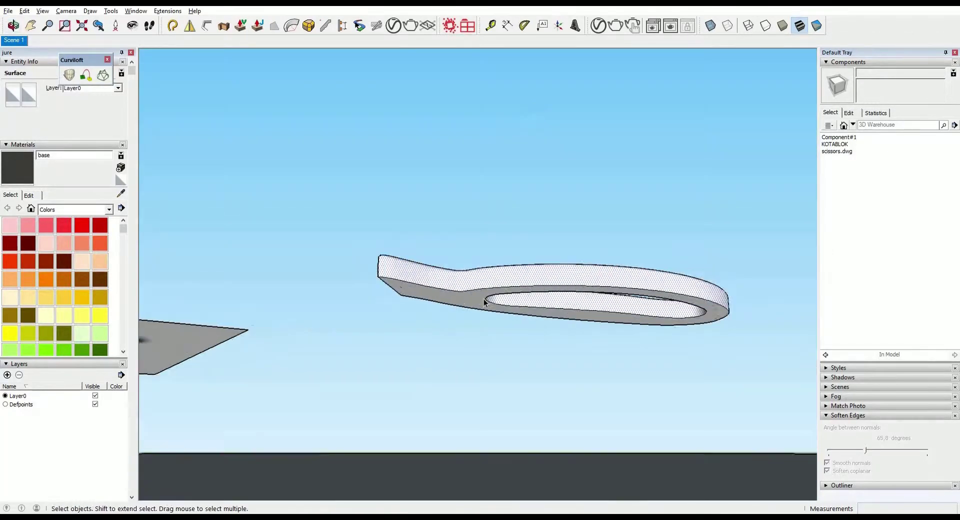
scroll(470, 288, up, 3)
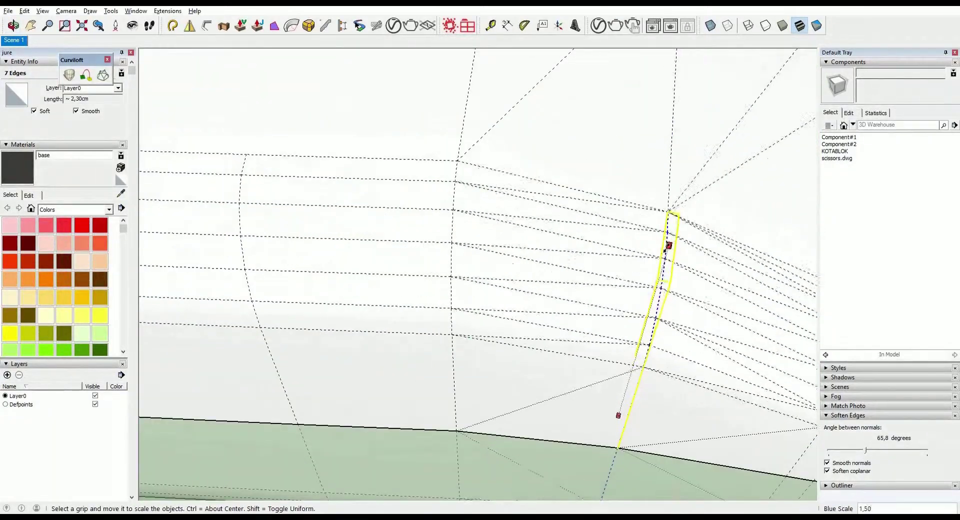
- Window-select a vertical row of the handle's corner edges and scale it down
scroll(595, 209, up, 2)
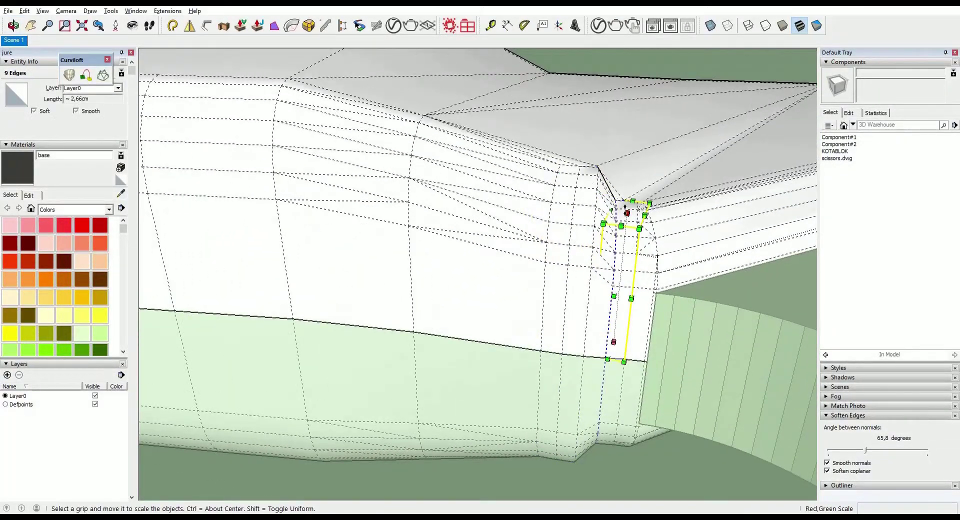
middle_drag(624, 206, 586, 319)
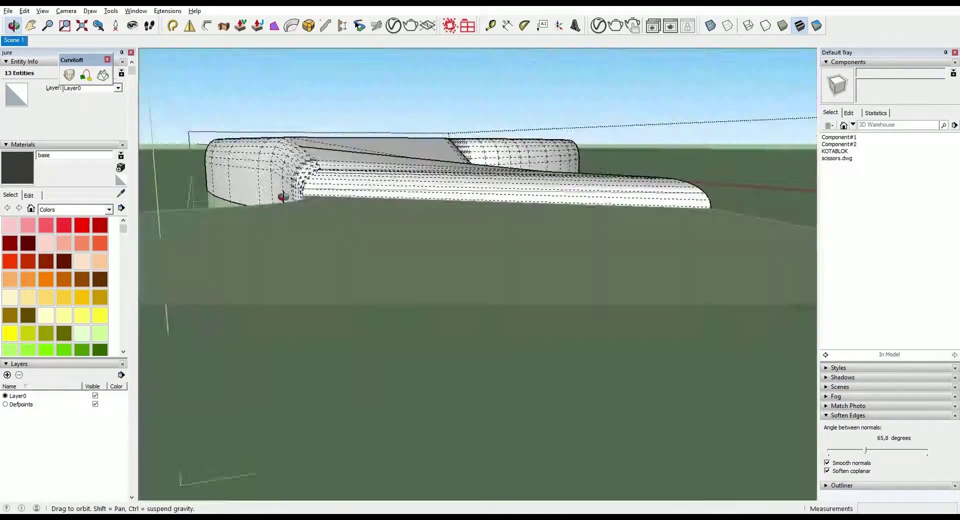
middle_drag(648, 243, 603, 333)
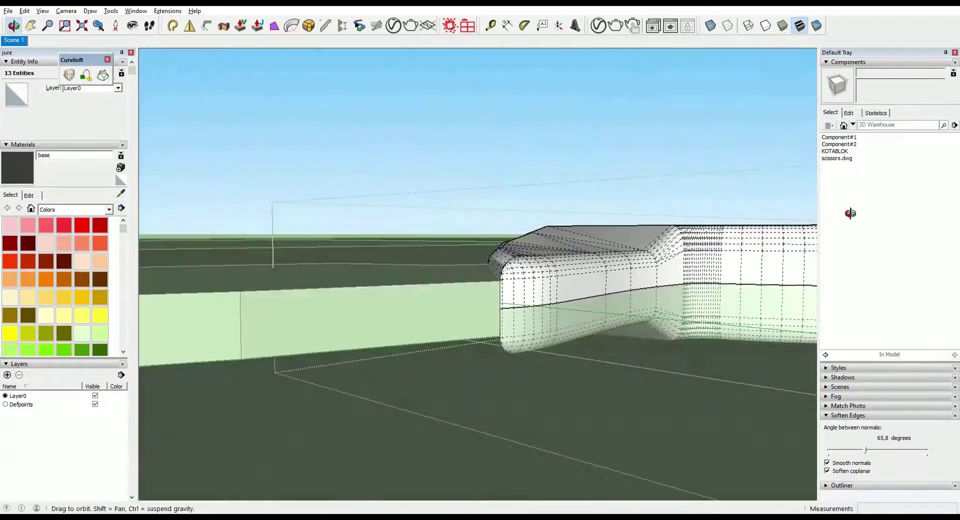
scroll(603, 332, down, 5)
scroll(539, 326, up, 5)
scroll(539, 326, up, 3)
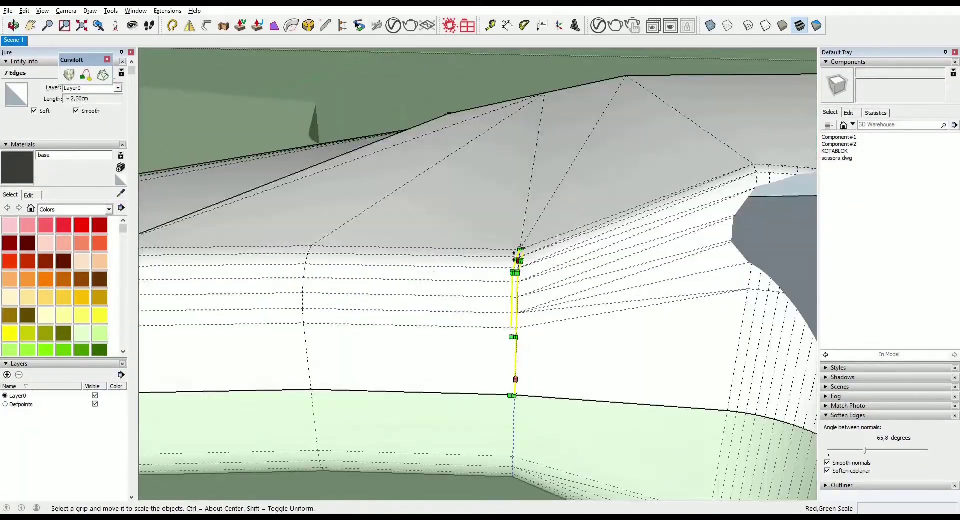
drag(427, 234, 451, 335)
key(s)
mouse_move(451, 335)
middle_down()
mouse_move(450, 407)
mouse_move(375, 310)
mouse_move(402, 270)
mouse_move(475, 450)
mouse_move(525, 322)
middle_up()
key(space)
shift+click(478, 473)
key(s)
- Select the next rows of corner edges and taper them to round the handle end
middle_drag(514, 280, 626, 261)
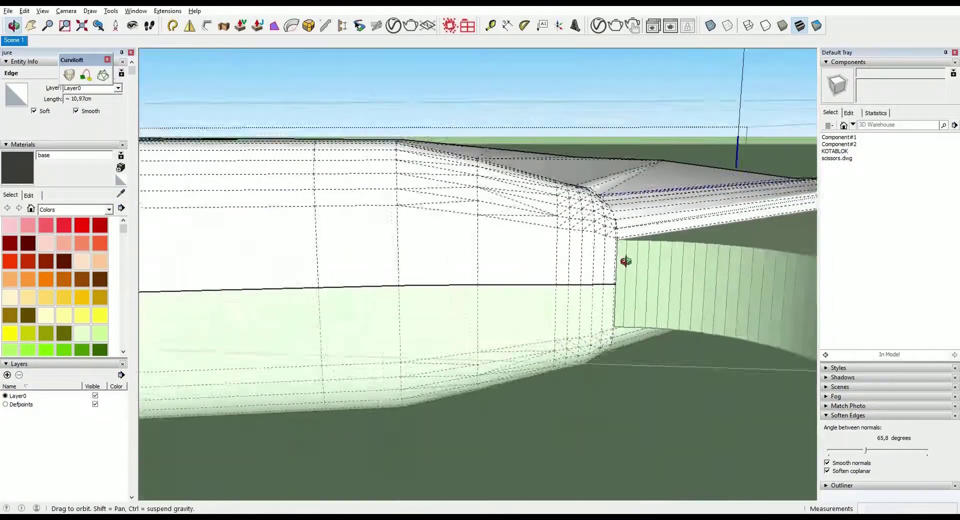
key(space)
drag(586, 130, 612, 400)
middle_drag(612, 400, 621, 146)
key(s)
middle_drag(584, 193, 595, 241)
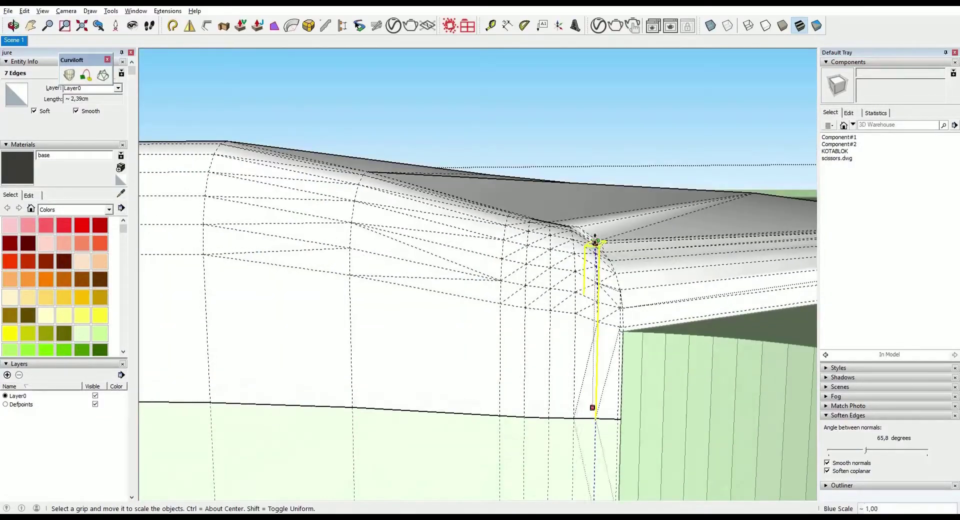
middle_drag(604, 277, 486, 240)
mouse_move(532, 413)
middle_down()
mouse_move(542, 268)
mouse_move(781, 249)
mouse_move(478, 403)
middle_up()
mouse_move(439, 213)
middle_down()
mouse_move(467, 295)
mouse_move(502, 313)
mouse_move(619, 302)
mouse_move(611, 265)
mouse_move(491, 396)
mouse_move(570, 279)
mouse_move(632, 244)
mouse_move(610, 245)
middle_up()
- Nudge the second handle group about 0,16 cm and check its alignment from underneath
click(632, 244)
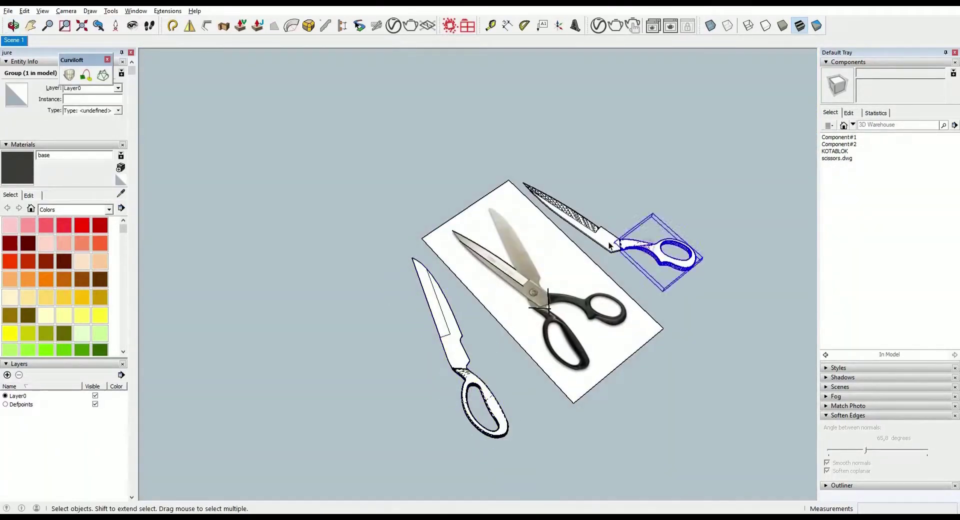
middle_drag(616, 281, 682, 373)
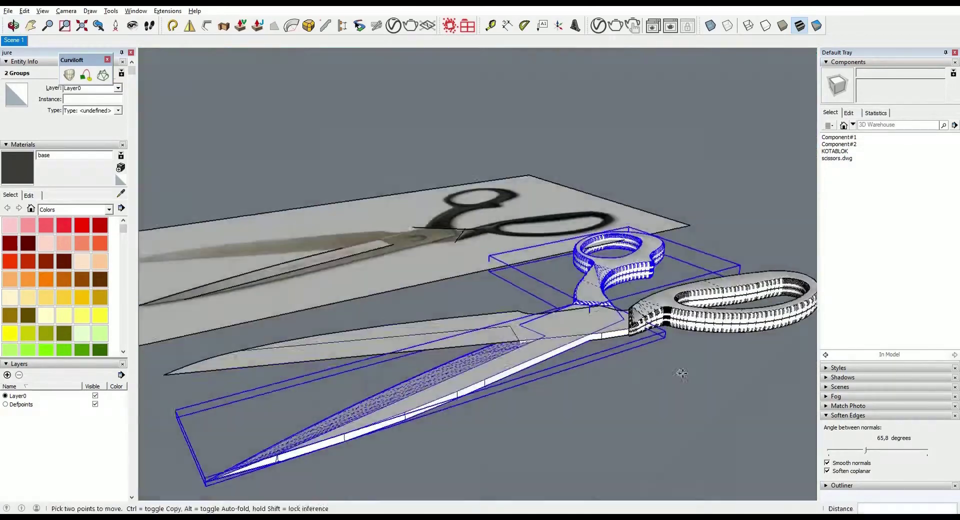
mouse_move(621, 328)
middle_down()
mouse_move(675, 295)
mouse_move(358, 459)
mouse_move(540, 307)
mouse_move(655, 342)
mouse_move(550, 305)
middle_up()
scroll(525, 296, up, 5)
double_click(525, 297)
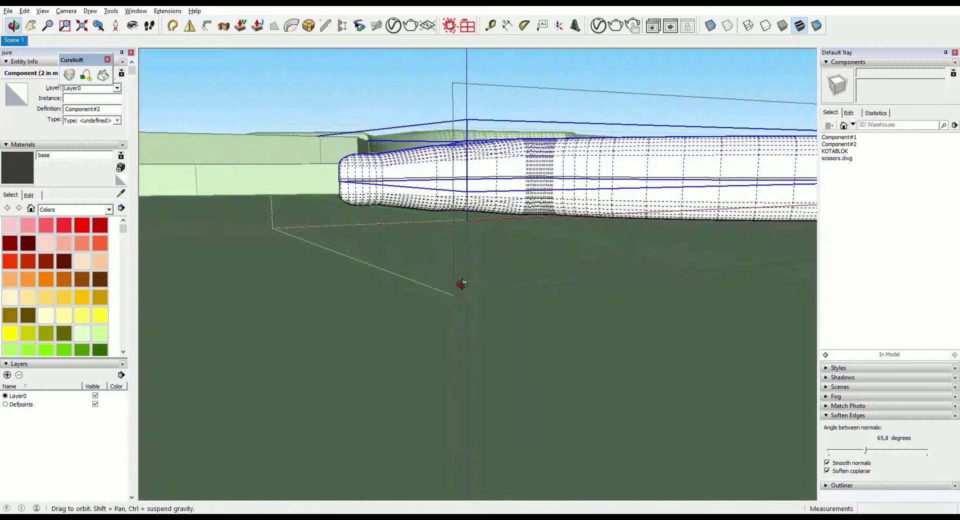
drag(461, 284, 613, 156)
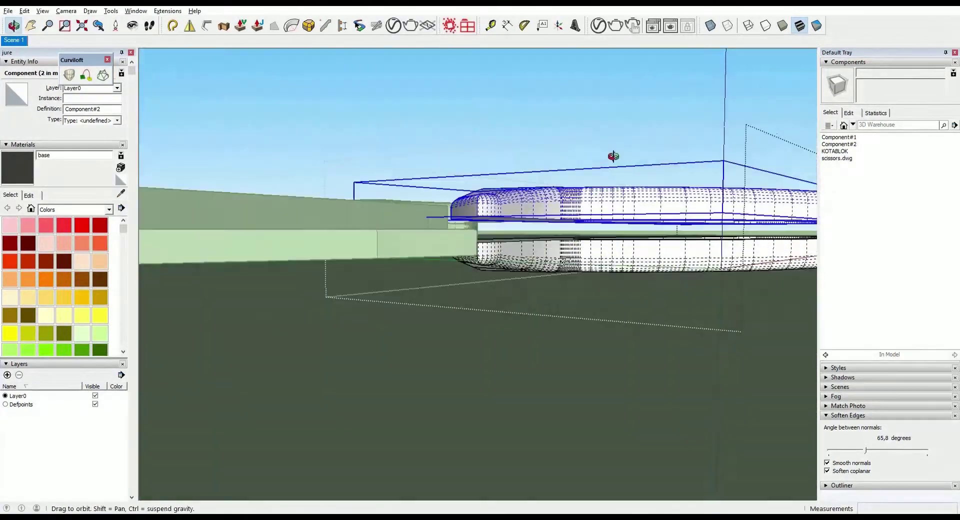
key(space)
mouse_move(613, 156)
middle_down()
mouse_move(510, 199)
mouse_move(507, 264)
mouse_move(596, 234)
mouse_move(698, 115)
mouse_move(745, 142)
mouse_move(480, 257)
mouse_move(499, 323)
middle_up()
- Trace a circle on the photo's pivot screw and copy it onto the model's pivot
scroll(499, 323, up, 3)
scroll(575, 198, up, 2)
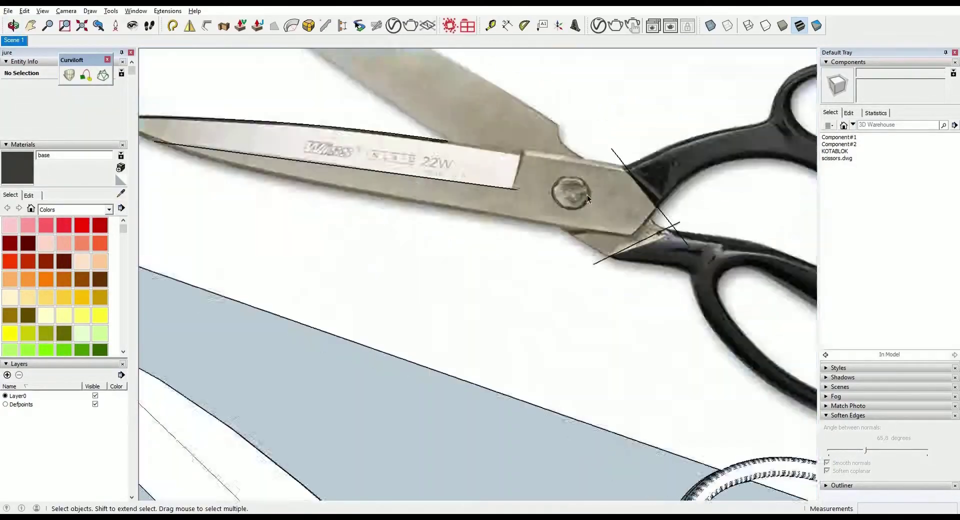
scroll(585, 200, down, 2)
scroll(594, 202, up, 2)
click(588, 195)
scroll(589, 197, up, 4)
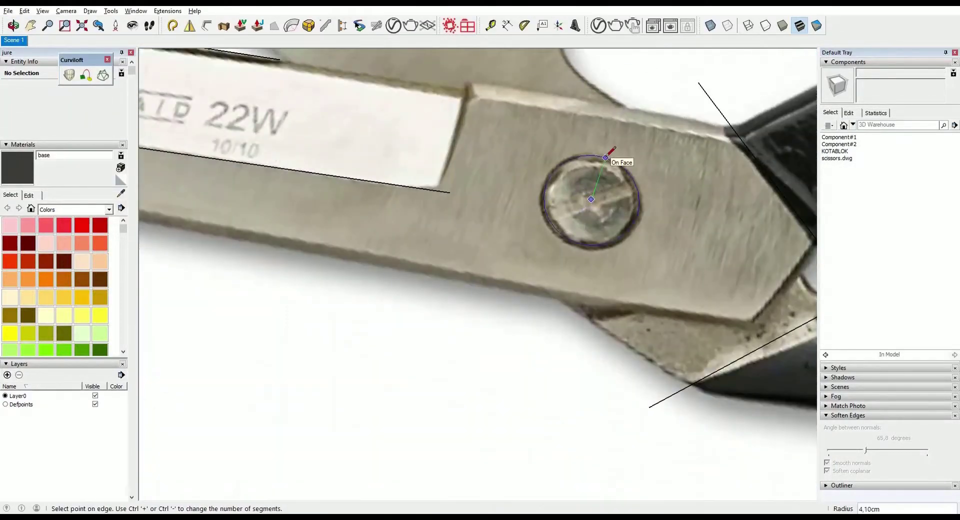
scroll(599, 203, down, 10)
key(m)
key(ctrl)
click(549, 168)
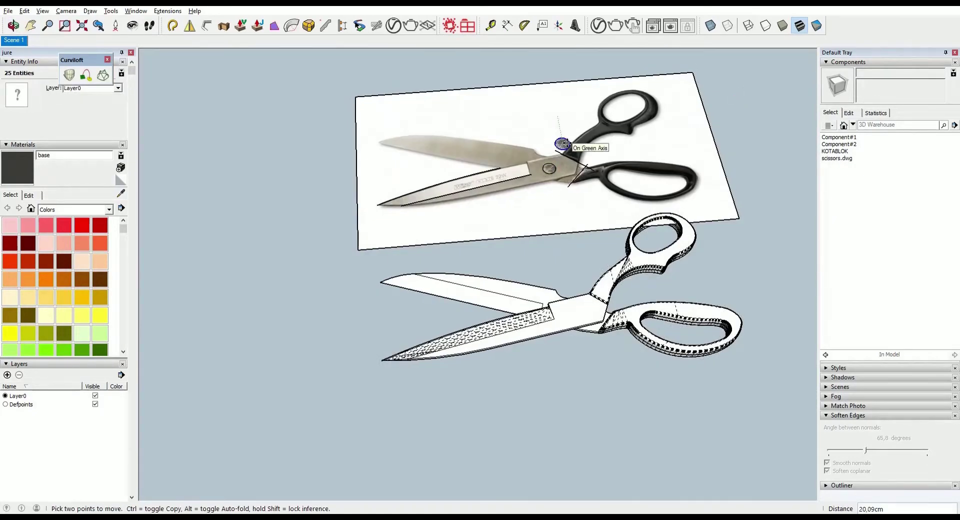
click(553, 264)
- Extrude the copied circle into a cylindrical screw head and scale it
scroll(500, 258, up, 5)
right_click(517, 259)
click(542, 345)
key(p)
click(505, 250)
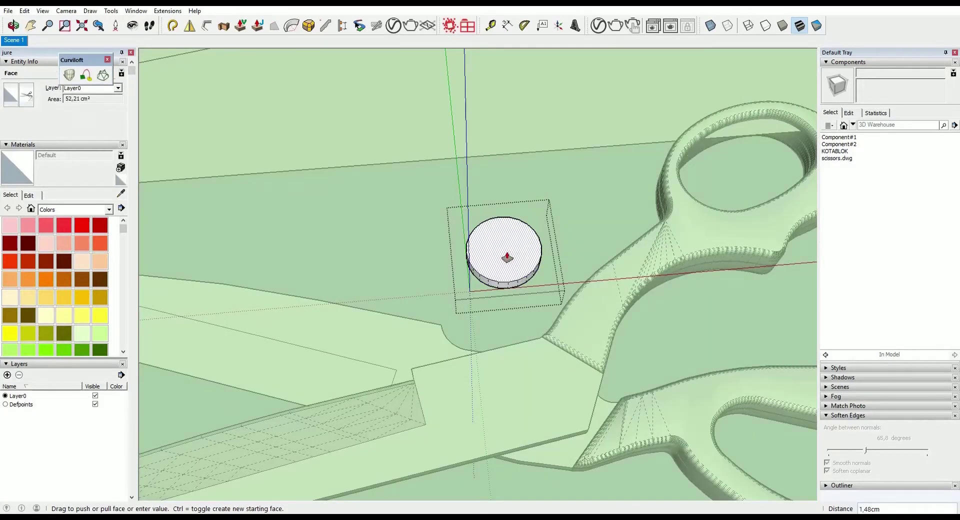
mouse_move(507, 257)
middle_down()
mouse_move(535, 154)
mouse_move(543, 266)
middle_up()
triple_click(525, 187)
key(s)
- Draw a slot rectangle across the screw head and sink it 0.83 cm
key(m)
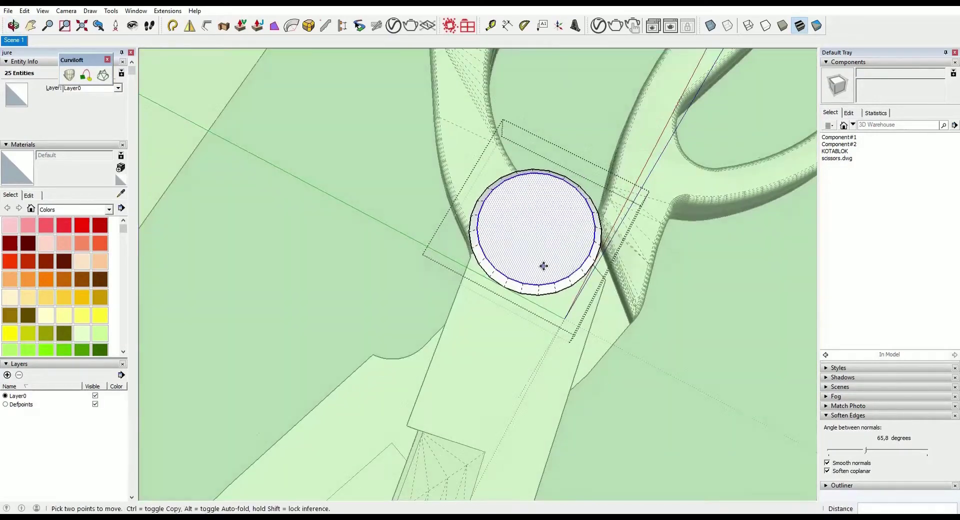
click(572, 179)
scroll(538, 227, up, 2)
key(space)
click(538, 226)
key(p)
scroll(497, 279, up, 2)
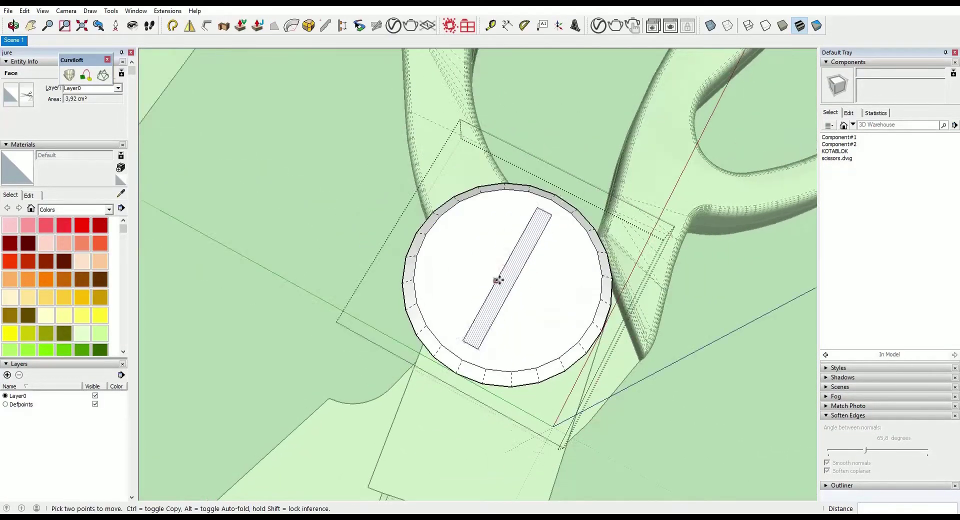
click(514, 285)
mouse_move(515, 285)
middle_down()
mouse_move(510, 293)
mouse_move(544, 186)
mouse_move(525, 369)
middle_up()
- Pull up a block at the slot's end and inspect the slotted head
scroll(525, 368, up, 3)
click(383, 253)
click(379, 243)
key(space)
middle_drag(379, 243, 683, 319)
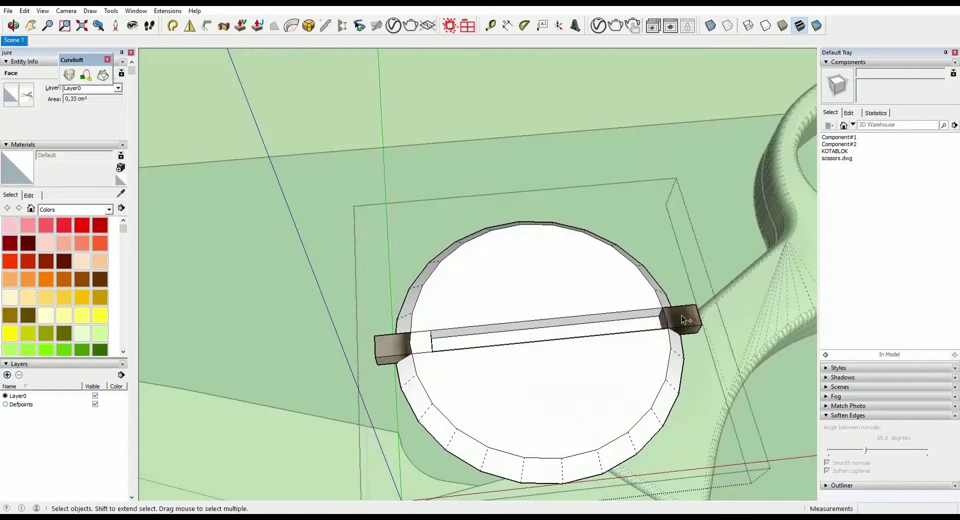
- Erase the protruding slot end pieces and leftover edges around the screw disc
click(828, 159)
key(e)
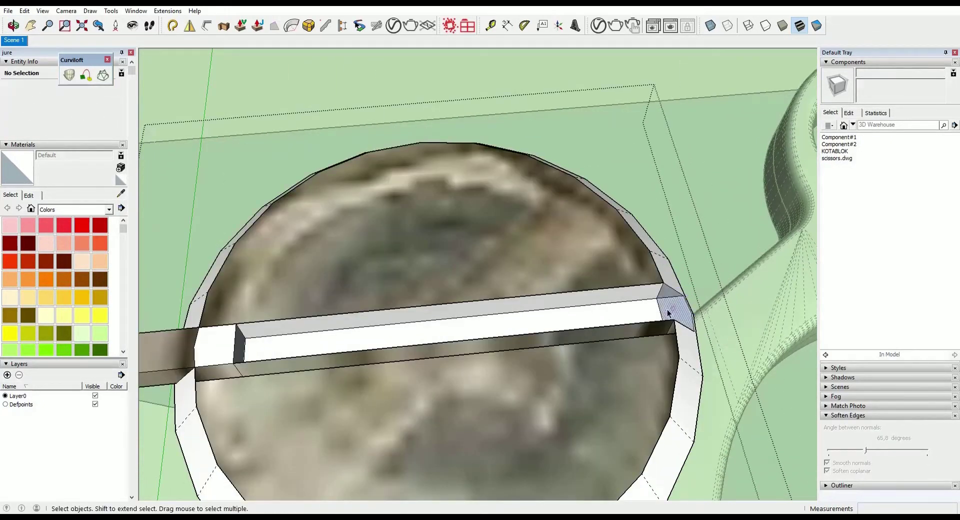
scroll(668, 313, up, 3)
middle_drag(668, 313, 413, 380)
scroll(413, 380, down, 5)
key(e)
scroll(492, 353, up, 4)
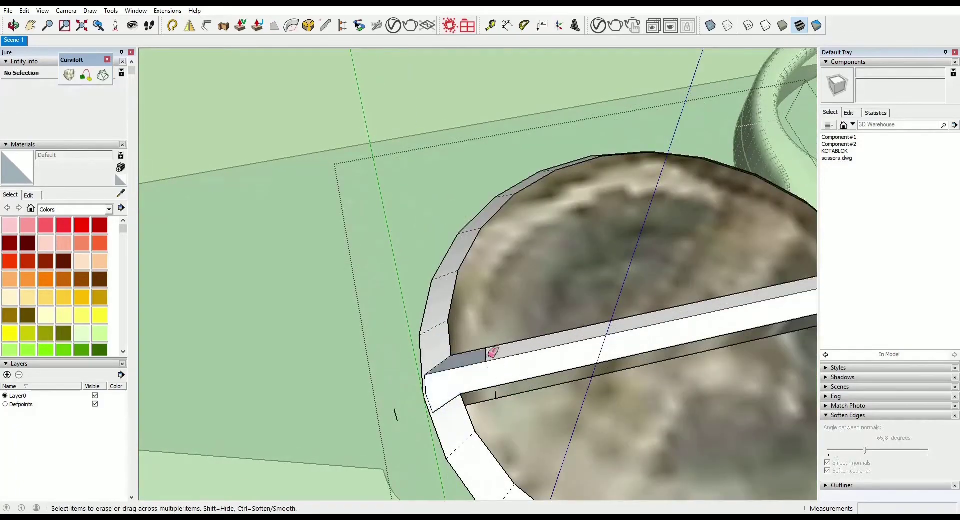
scroll(500, 345, down, 5)
scroll(617, 326, up, 4)
middle_drag(617, 325, 585, 328)
scroll(585, 328, down, 3)
scroll(597, 342, up, 2)
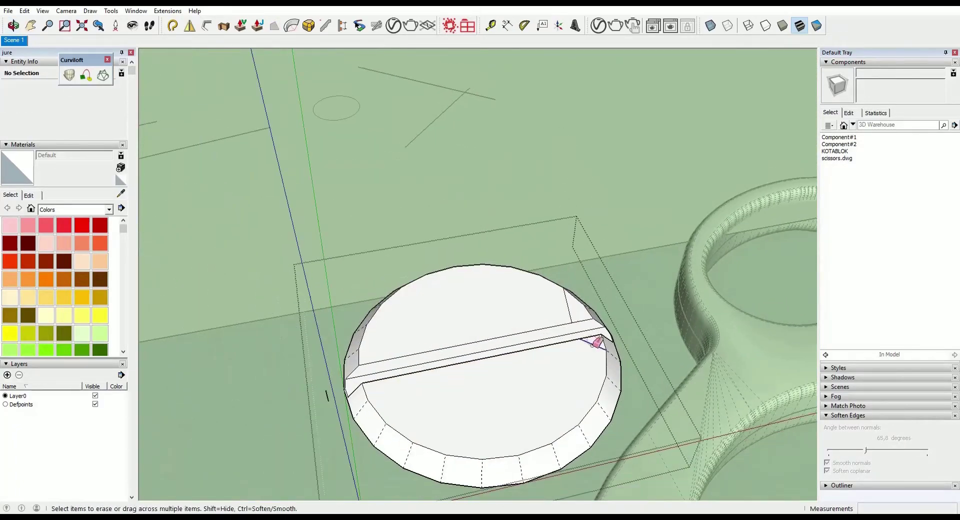
scroll(376, 409, down, 5)
mouse_move(495, 374)
middle_down()
mouse_move(536, 456)
mouse_move(527, 403)
mouse_move(500, 350)
mouse_move(582, 235)
mouse_move(550, 300)
middle_up()
scroll(500, 350, down, 10)
- Select the scissors model and rotate it to line up with the photo
key(space)
key(q)
scroll(600, 300, up, 5)
click(580, 425)
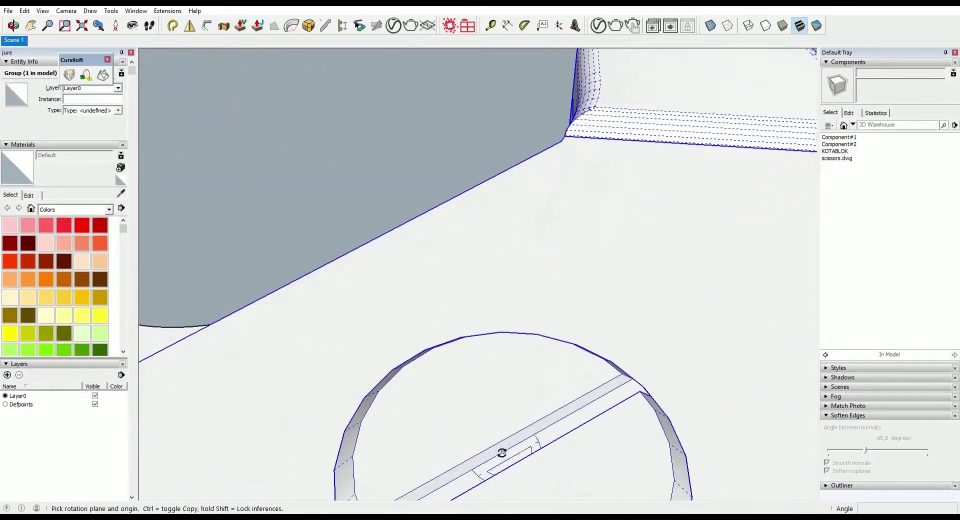
scroll(580, 425, down, 6)
scroll(537, 300, up, 3)
middle_drag(494, 351, 580, 375)
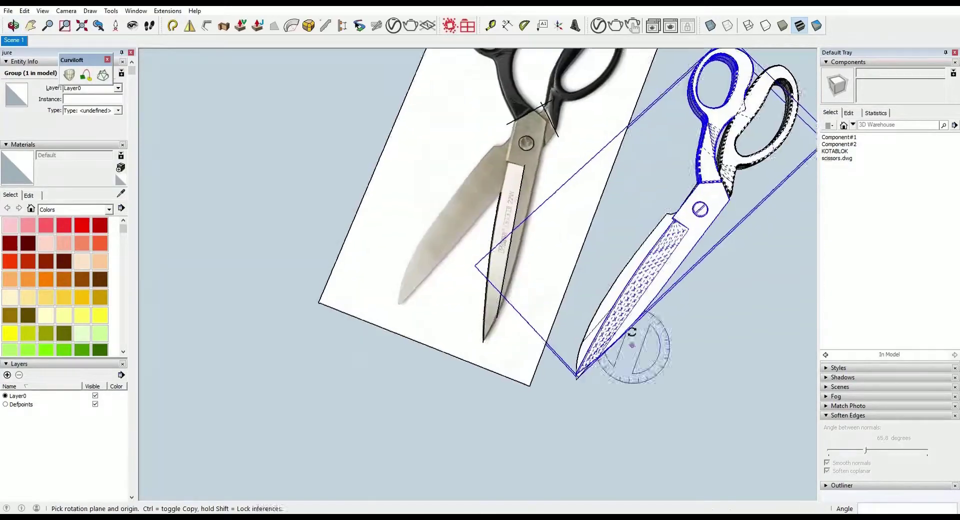
scroll(617, 272, up, 8)
scroll(523, 418, down, 8)
scroll(435, 416, up, 10)
scroll(435, 416, down, 10)
- Orbit to a top view showing both scissors
middle_drag(500, 395, 534, 377)
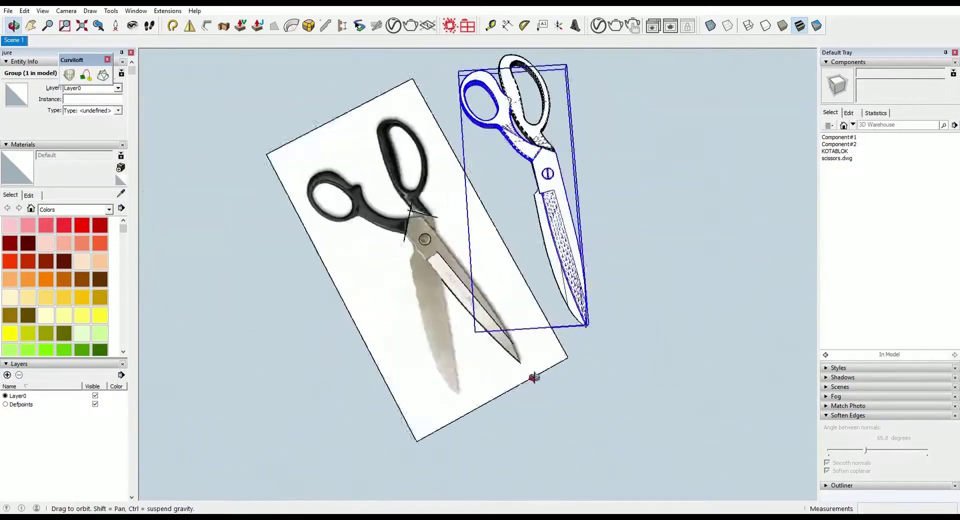
scroll(565, 237, up, 5)
mouse_move(565, 237)
middle_down()
mouse_move(500, 350)
mouse_move(450, 400)
mouse_move(350, 425)
middle_up()
scroll(323, 428, up, 4)
scroll(322, 428, down, 5)
scroll(377, 396, down, 5)
scroll(600, 434, up, 2)
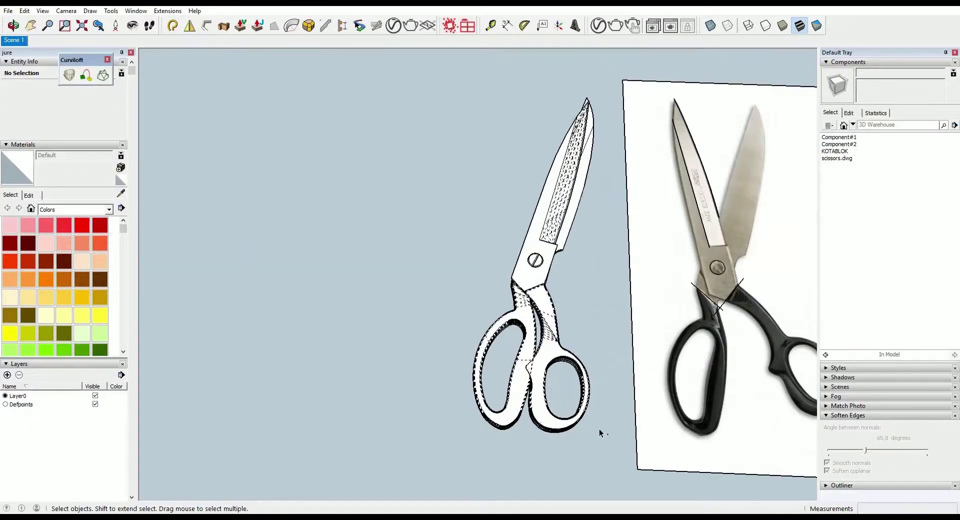
mouse_move(600, 434)
middle_down()
mouse_move(803, 465)
mouse_move(459, 374)
middle_up()
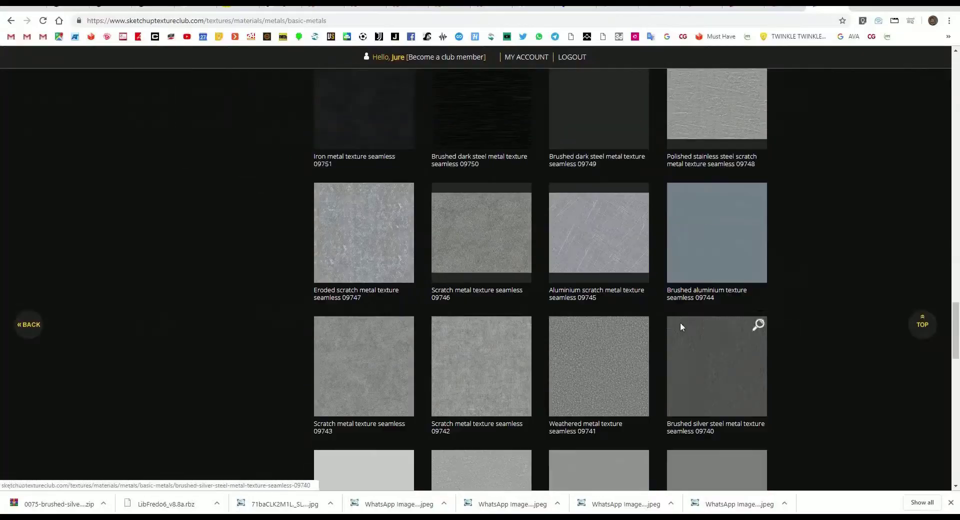
- Open the brushed silver metal texture and download its archive
scroll(627, 261, down, 3)
click(627, 285)
click(394, 414)
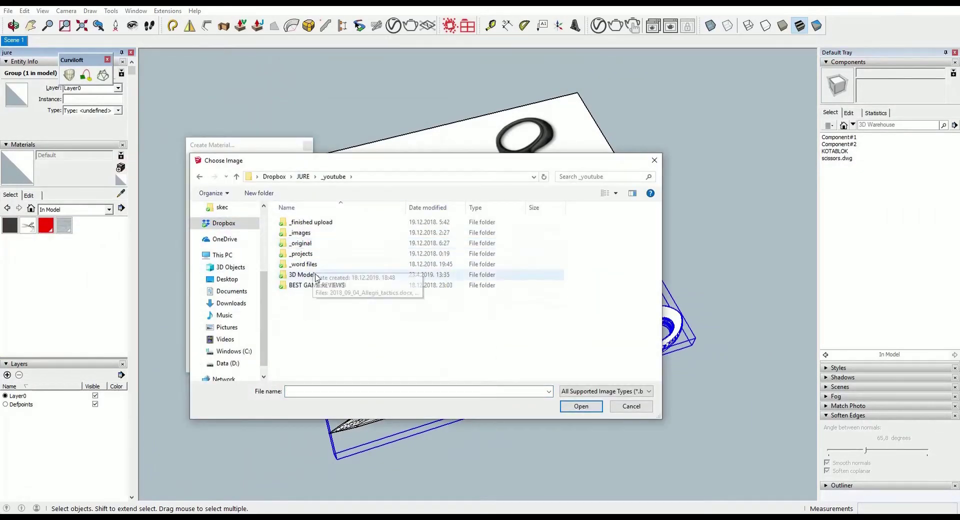
- Create a metal material from the brushed metal texture image and paint the blade
double_click(305, 250)
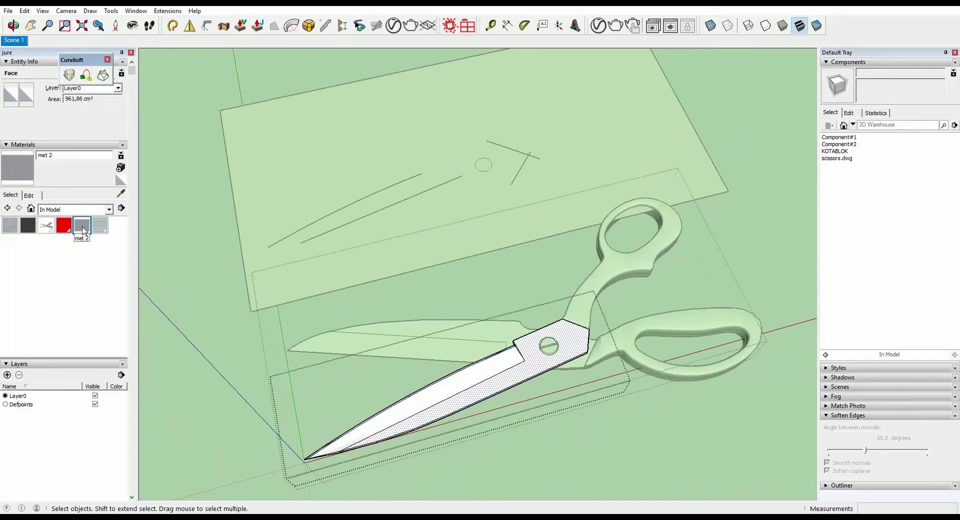
click(82, 230)
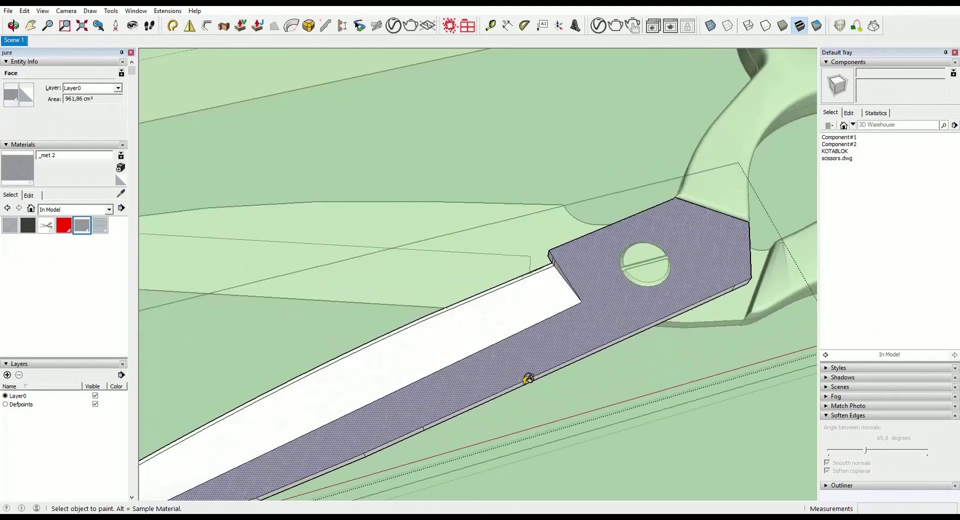
click(31, 194)
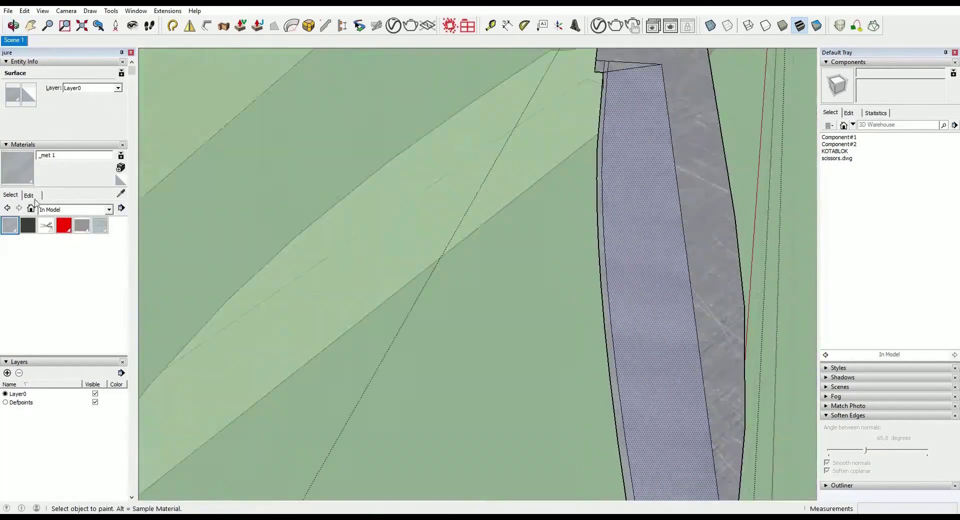
- Adjust the texture placement on the other blade surface and sample its metal material
click(29, 194)
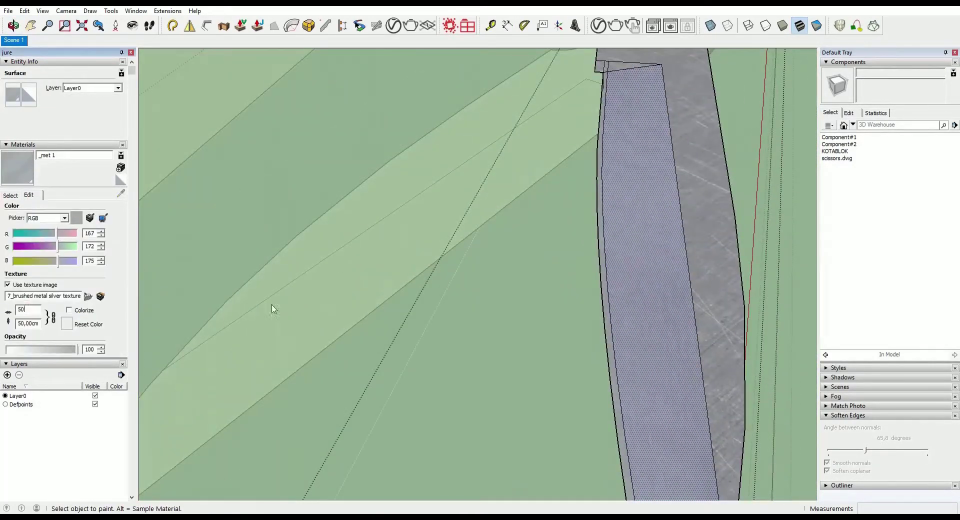
right_click(514, 290)
click(545, 225)
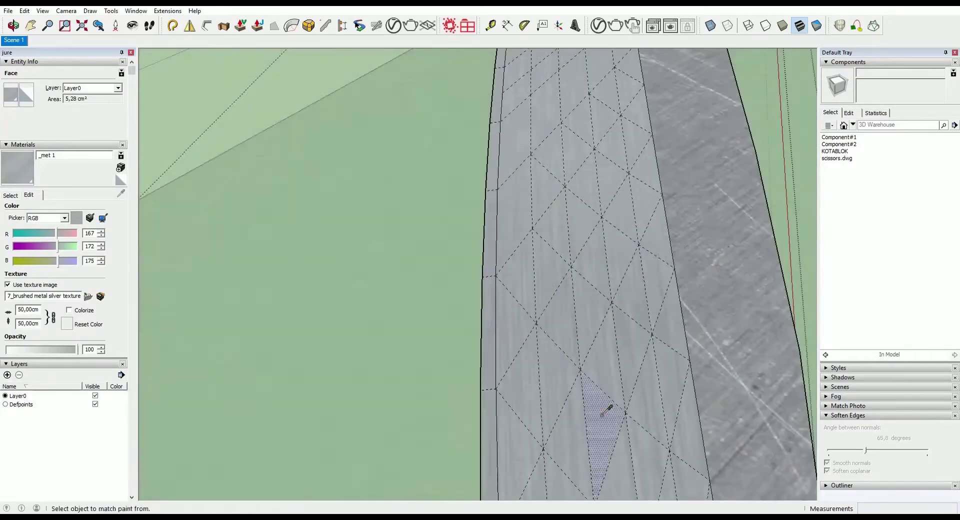
click(666, 378)
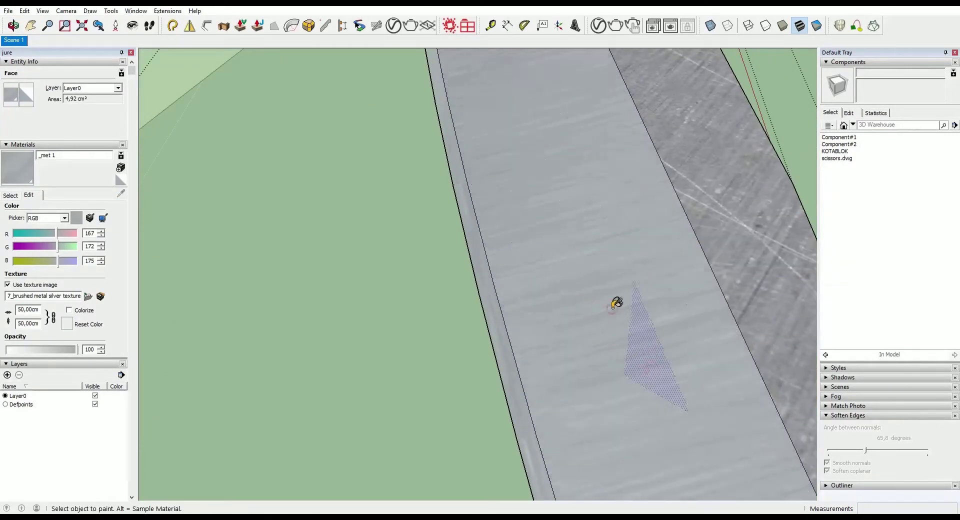